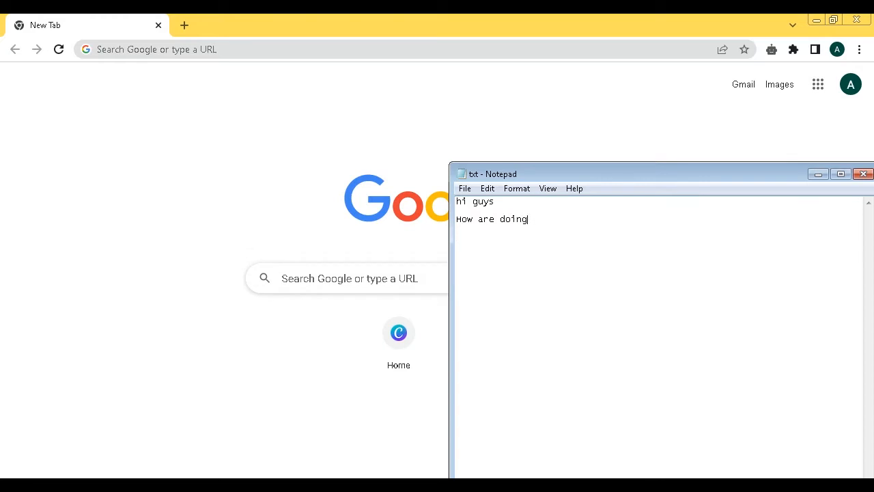
- In Notepad, finish the greeting lines 'How are u doing' and 'i hope you are doing great'
key(BackSpace)
key(BackSpace)
key(BackSpace)
key(BackSpace)
key(BackSpace)
text(u doing)
key(Return)
text(i haope ypu)
key(BackSpace)
key(BackSpace)
key(BackSpace)
text(ou are doing greta)
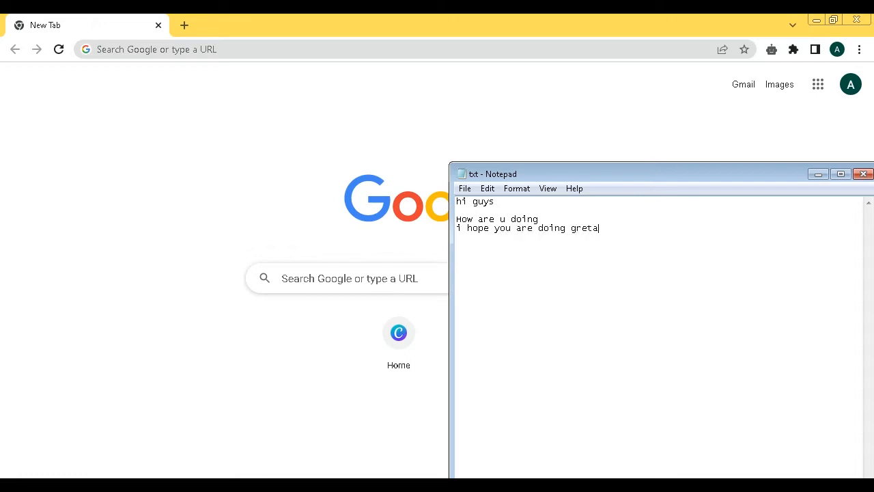
key(BackSpace)
text(at)
text(today)
text( let)
text('s talk abou)
text(t bor)
text(chure )
text(How )
text(to )
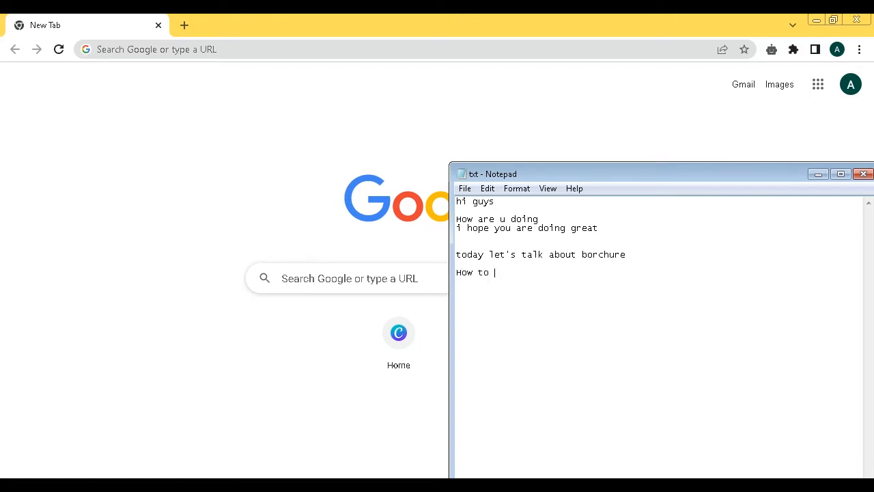
text(creat it easily without any experience )
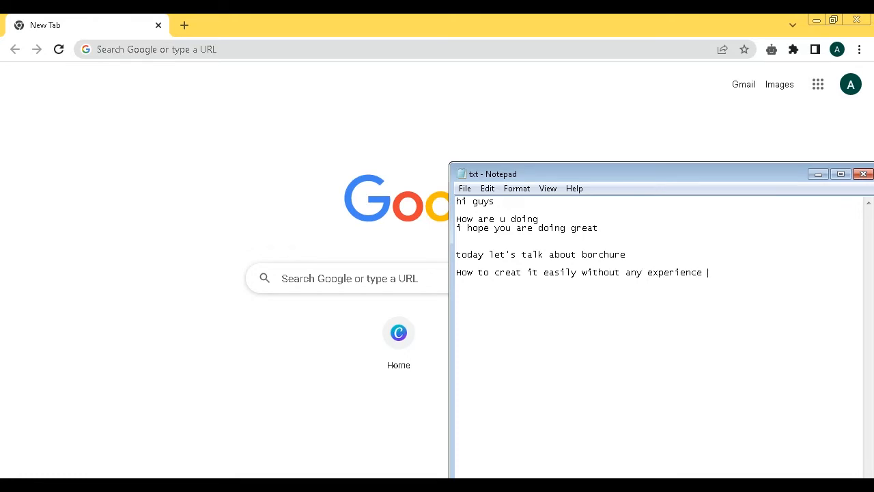
text(at aal using caanv)
- Extend the line with 'at all using canva' and add a new line 'let's Go'
key(BackSpace)
key(BackSpace)
key(BackSpace)
key(BackSpace)
key(BackSpace)
text(nva)
key(Return)
key(Return)
key(Return)
text(let's Go)
- Switch to the browser and open Canva from the new tab's Home shortcut
click(410, 145)
click(380, 362)
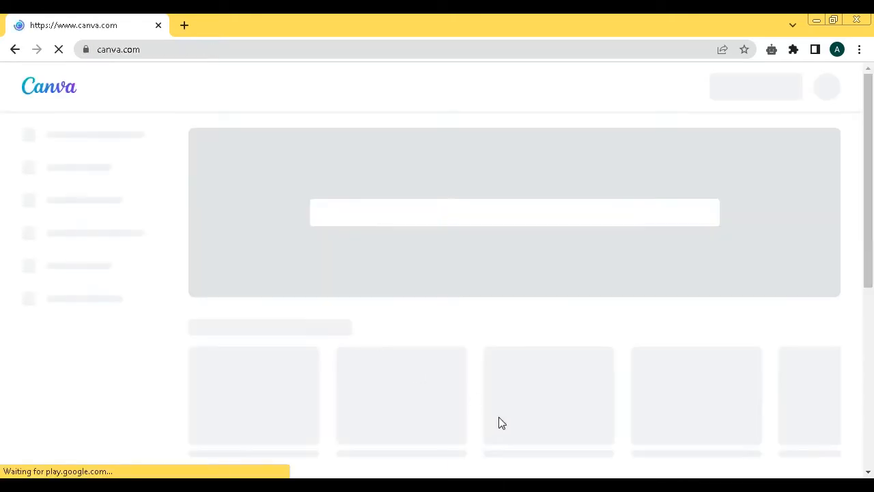
- Switch to Notepad and add the line 'Access your canva'
key(alt+Tab)
text(A)
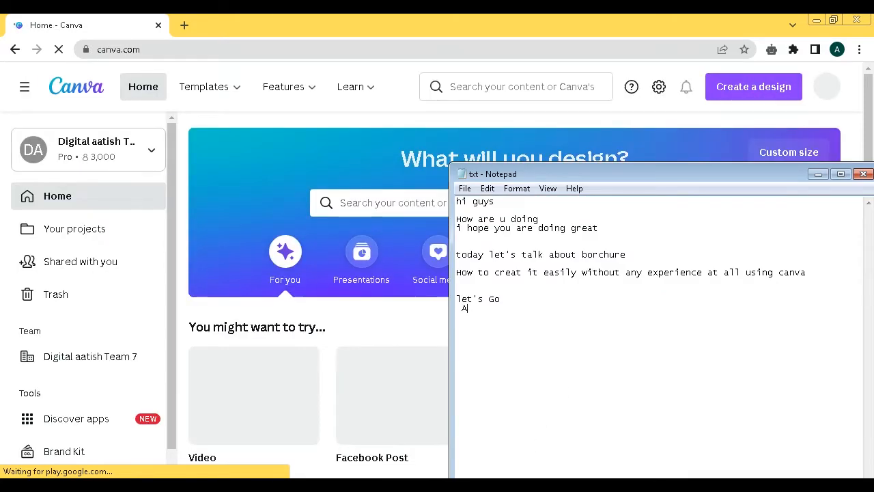
text(ccess you)
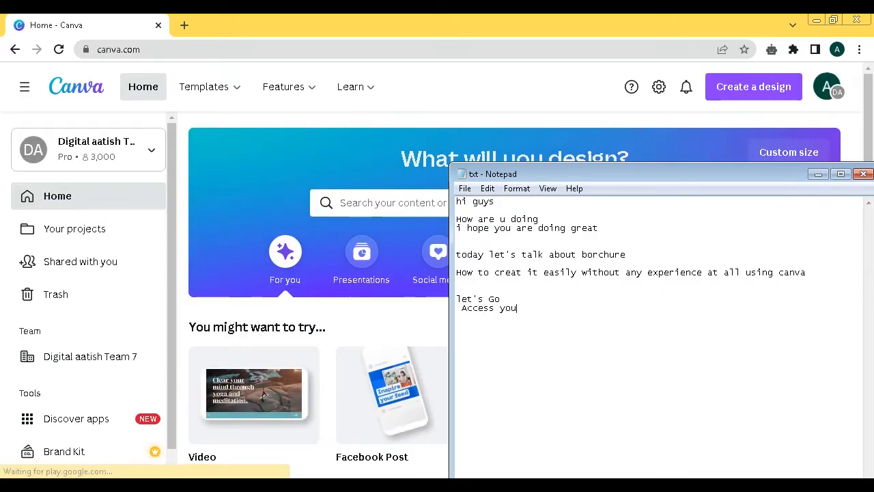
text(tc)
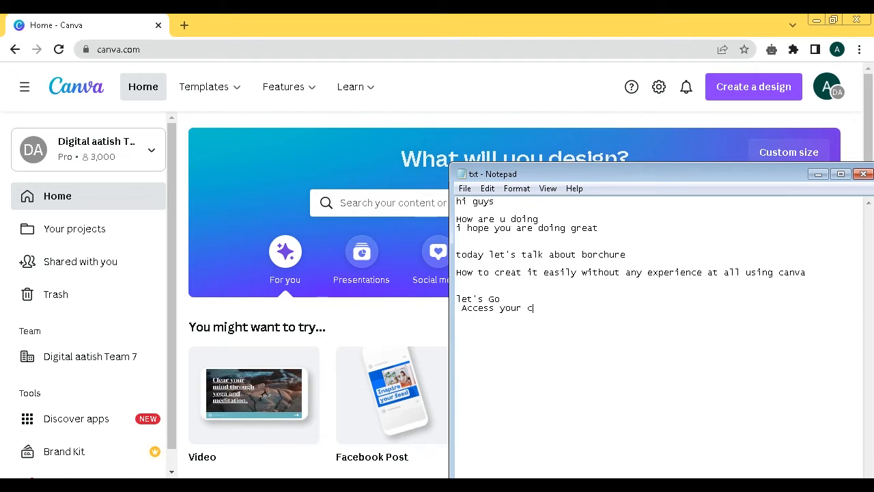
text(anva)
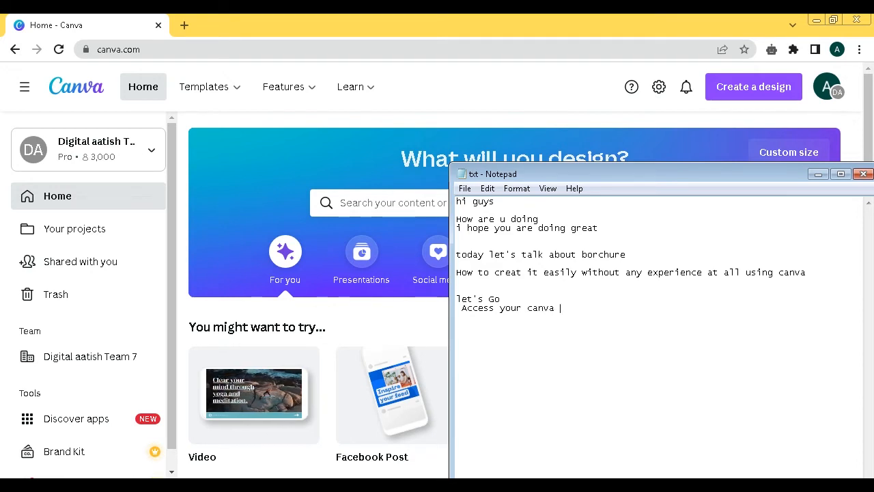
click(514, 298)
key(Return)
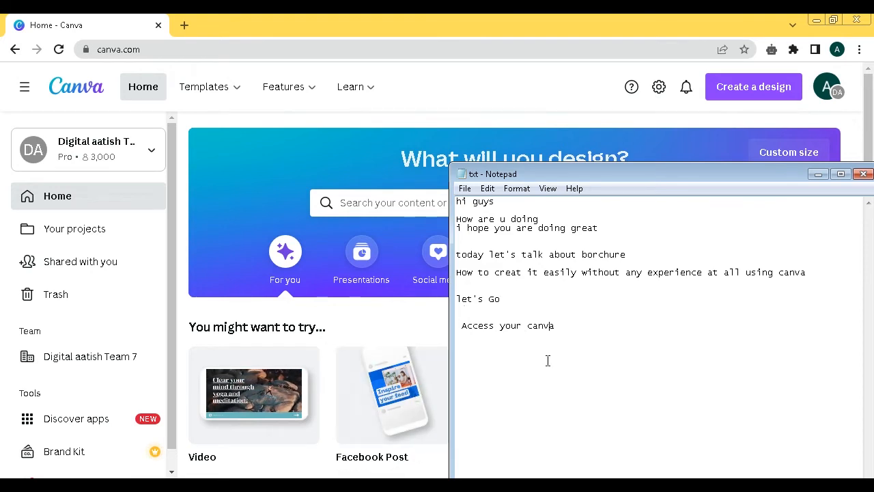
- Return to Canva and create a new Brochure design (11 × 8.5 in)
click(350, 87)
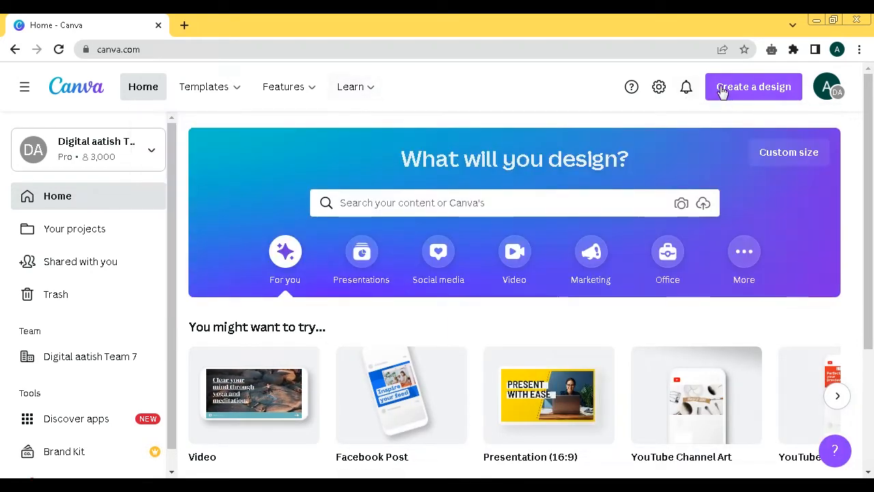
click(750, 92)
drag(797, 140, 785, 331)
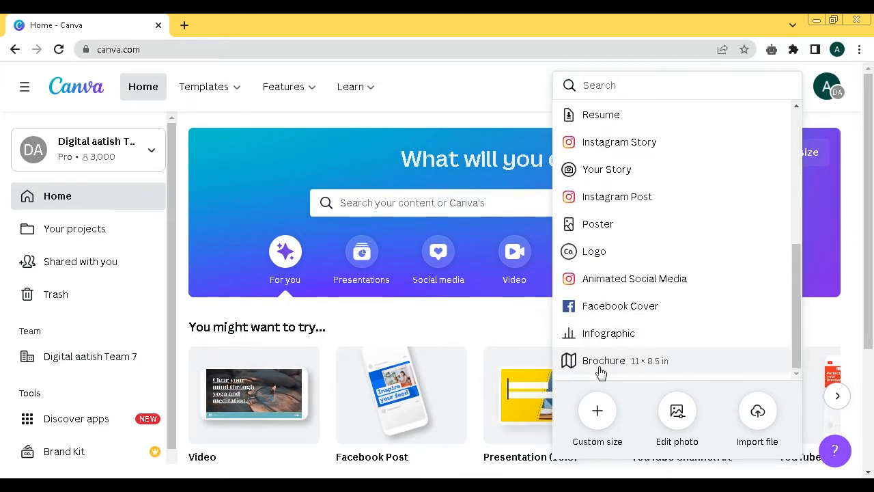
click(627, 367)
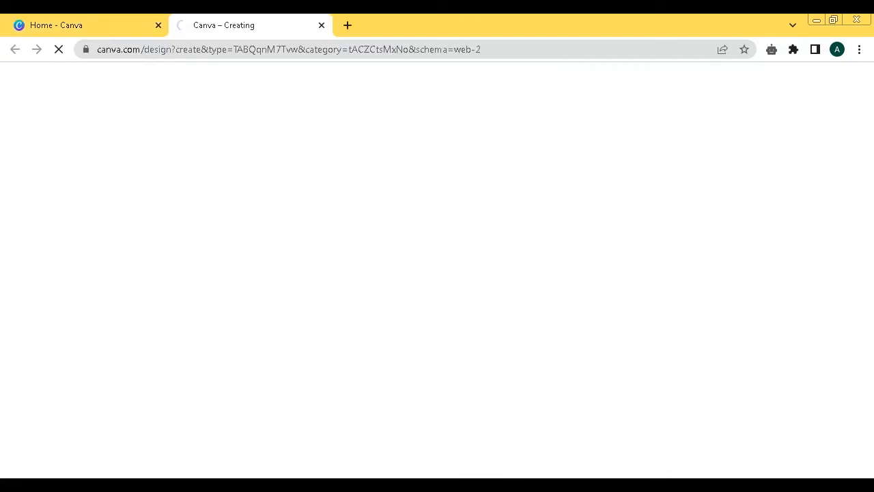
- Switch to Notepad and add the line 'follow my steps'
key(alt+Tab)
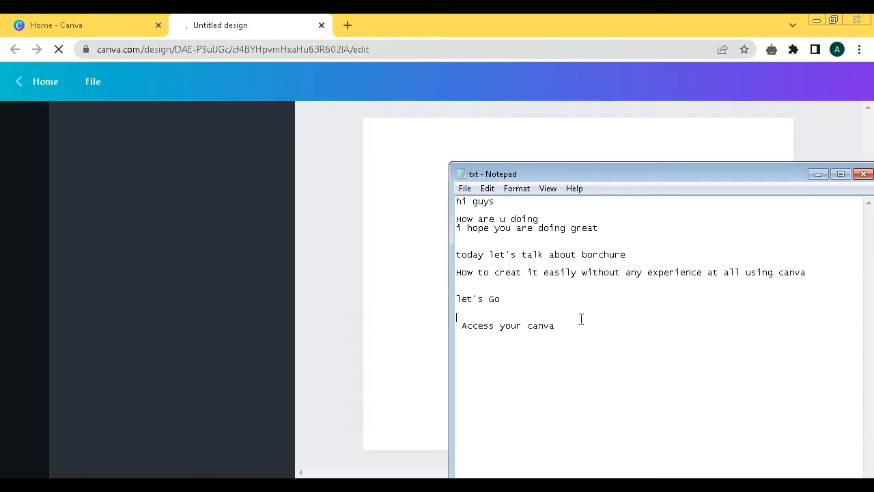
key(Return)
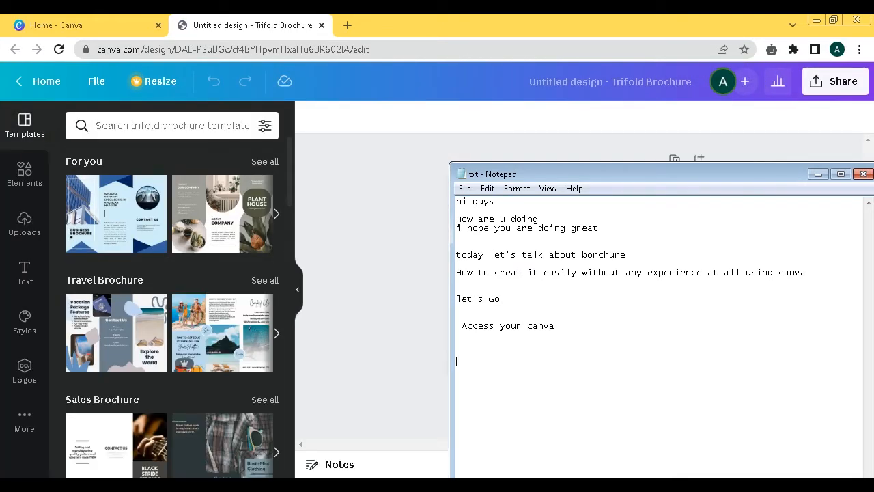
text(follow my steps )
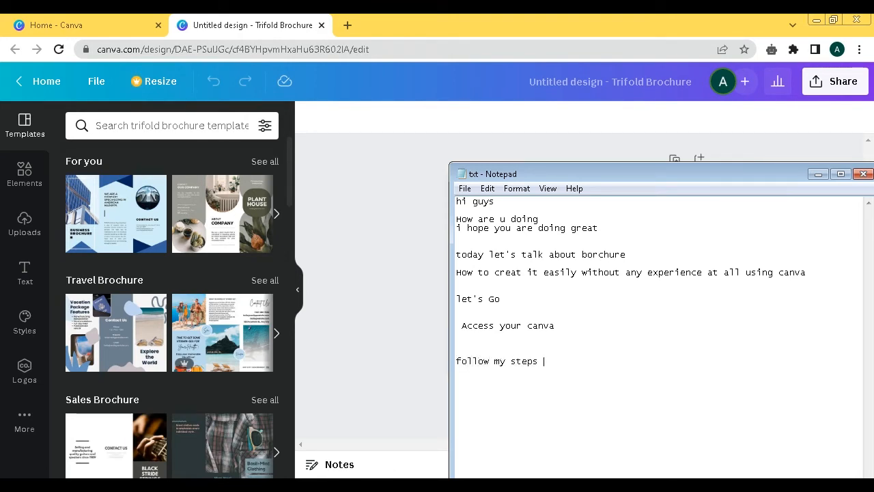
text(it's)
text( really)
text( easy )
text(to)
text( crea)
text(now)
text( ju)
text(t)
- Add the line 'now just scroll little till you get a templete that you like'
key(BackSpace)
text(st scroll little till you h)
key(BackSpace)
text(g)
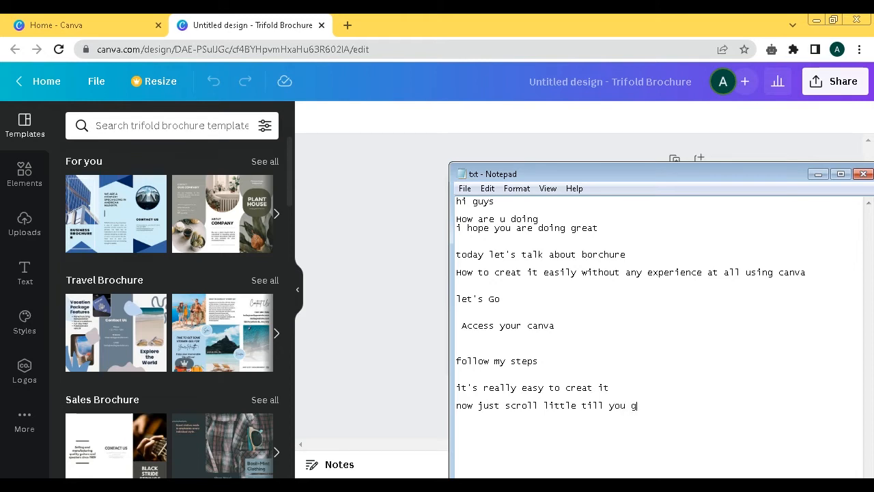
text(et a templete that you like)
key(Return)
- Apply the first page of the Plant House Modern Trellised Ivy and Green Trifold Brochure template to the design
click(353, 236)
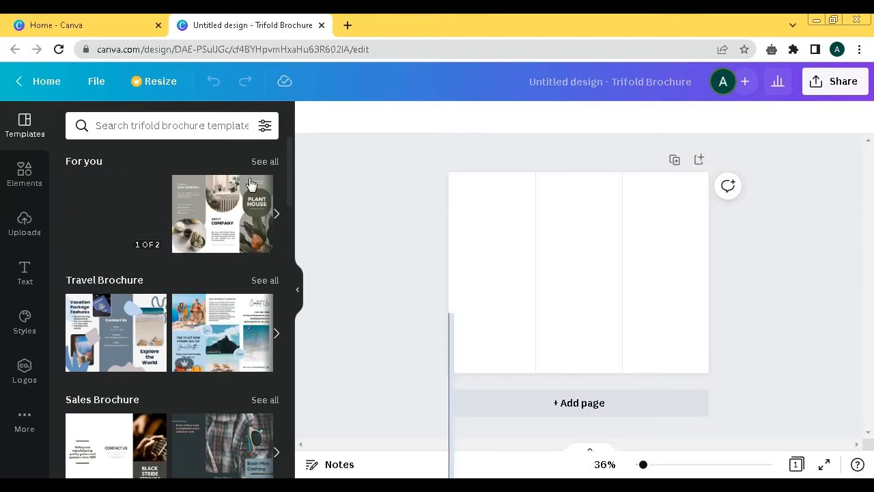
drag(287, 146, 271, 328)
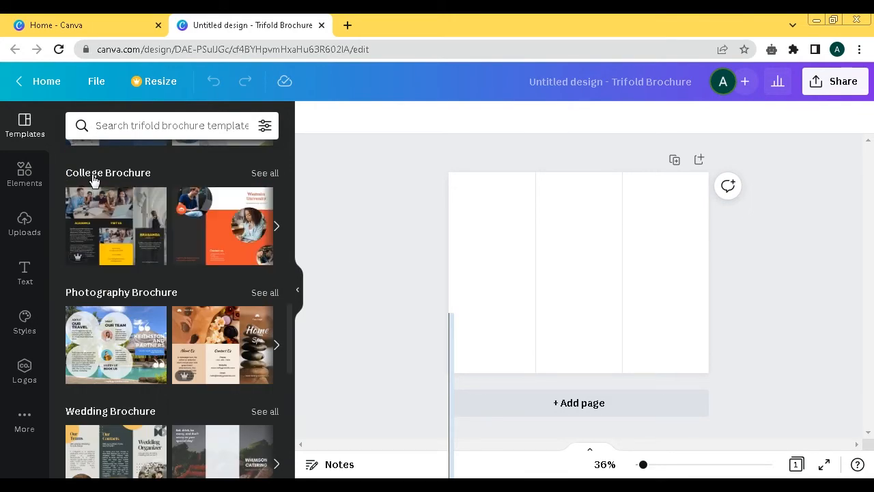
mouse_move(175, 233)
drag(288, 314, 286, 424)
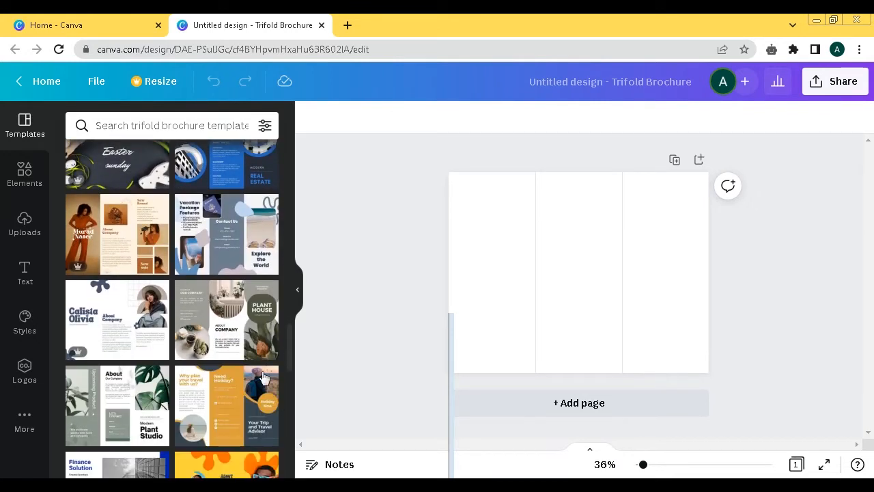
click(217, 334)
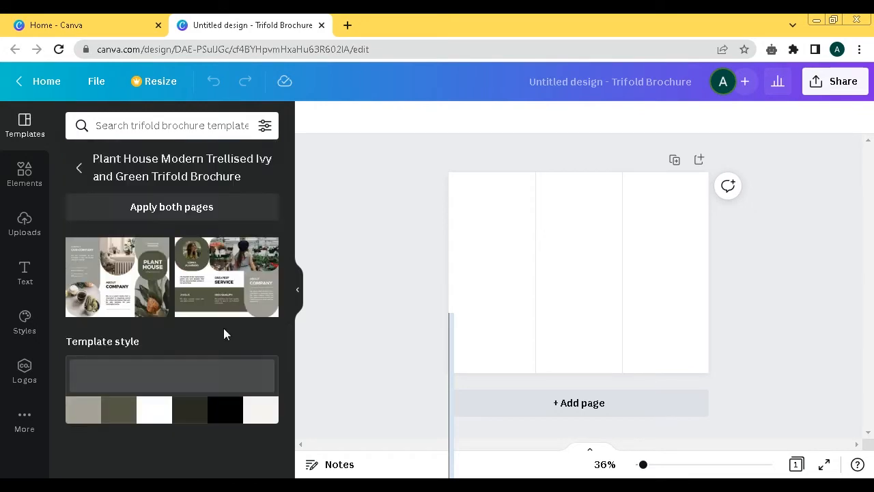
click(106, 273)
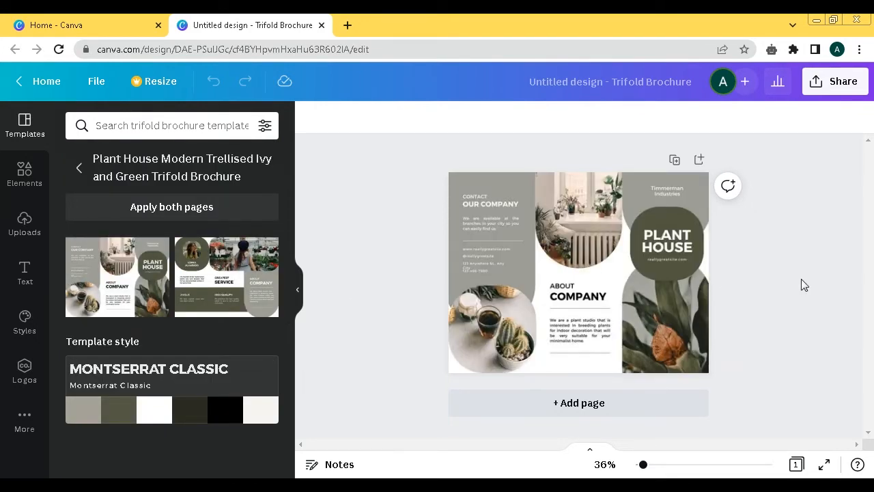
- Switch to Notepad and add the line 'once you get one just custimize it and edit'
click(842, 271)
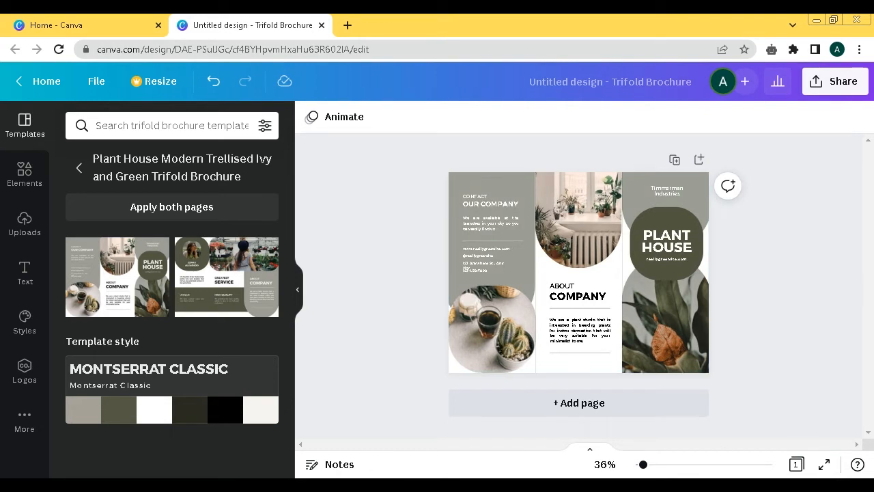
click(527, 486)
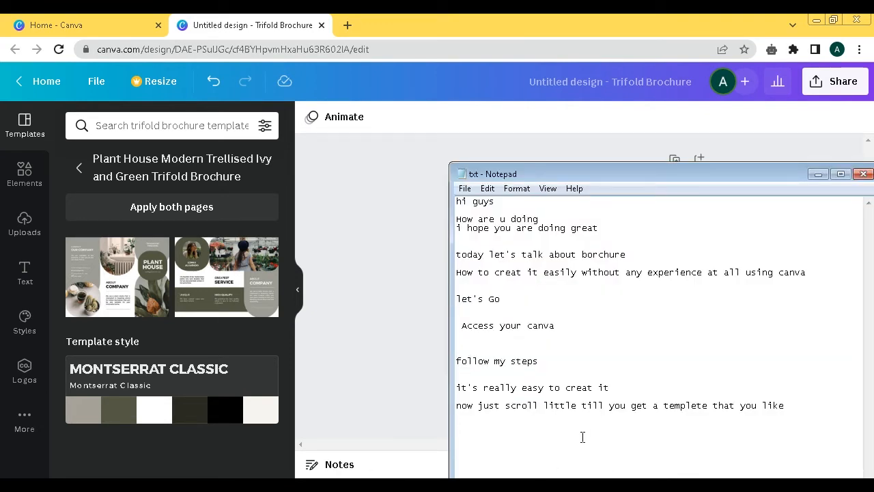
text(once you get one juts)
text( custimiw)
key(BackSpace)
text(ze it and edit it)
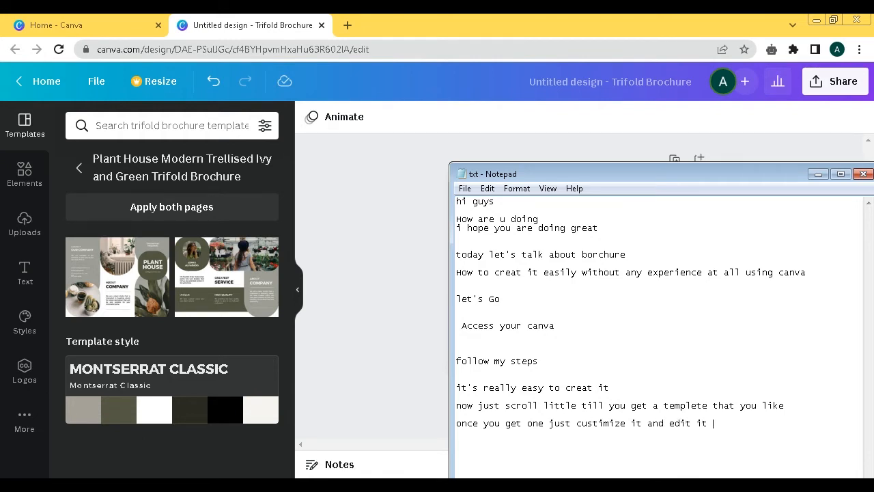
- Delete the plant photo from the frame in the brochure's right-hand panel
click(357, 304)
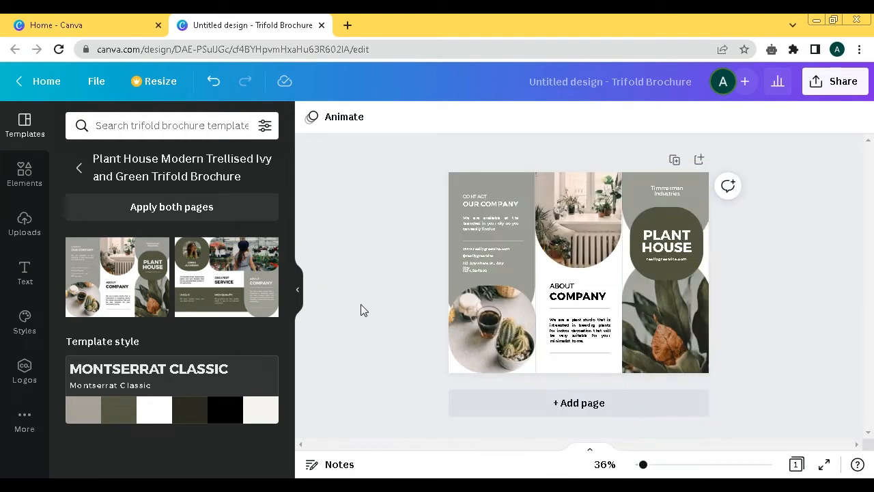
double_click(673, 241)
double_click(658, 335)
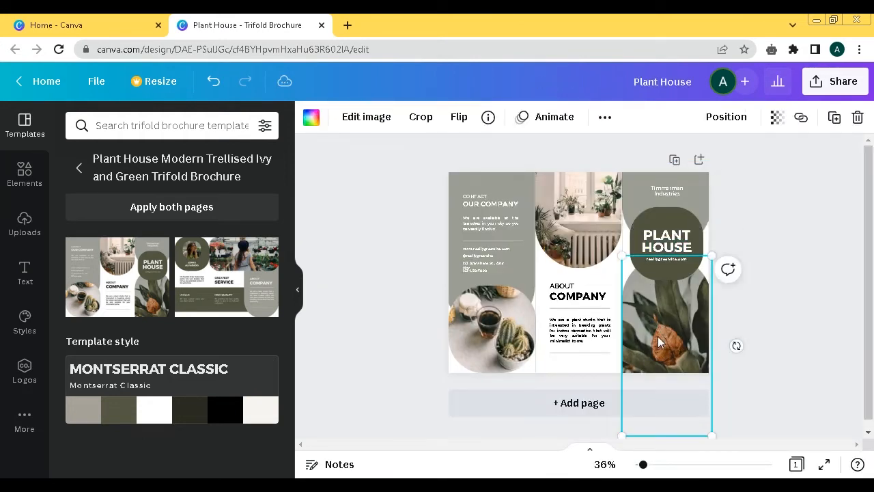
click(783, 232)
click(127, 125)
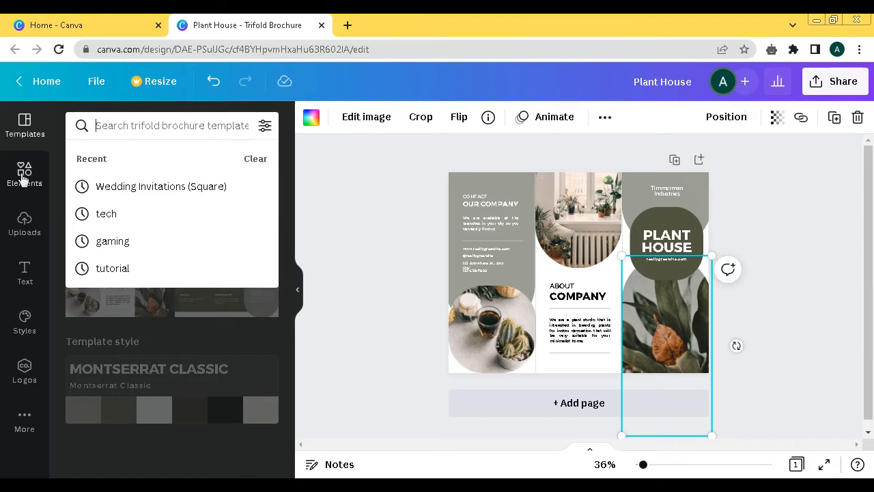
click(25, 171)
click(127, 121)
text(ga)
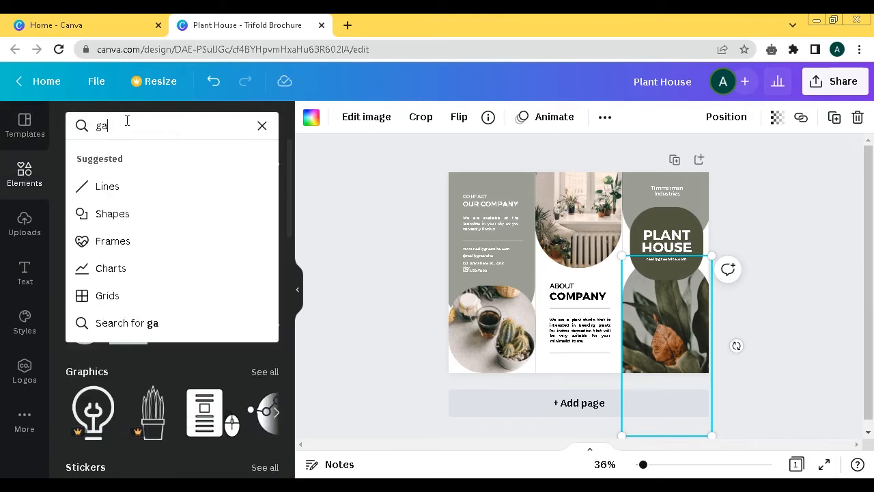
key(BackSpace)
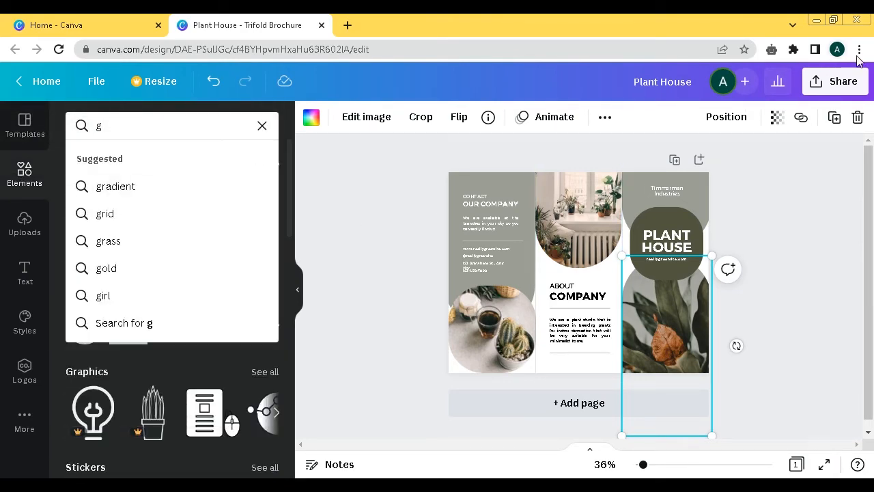
click(857, 116)
click(799, 149)
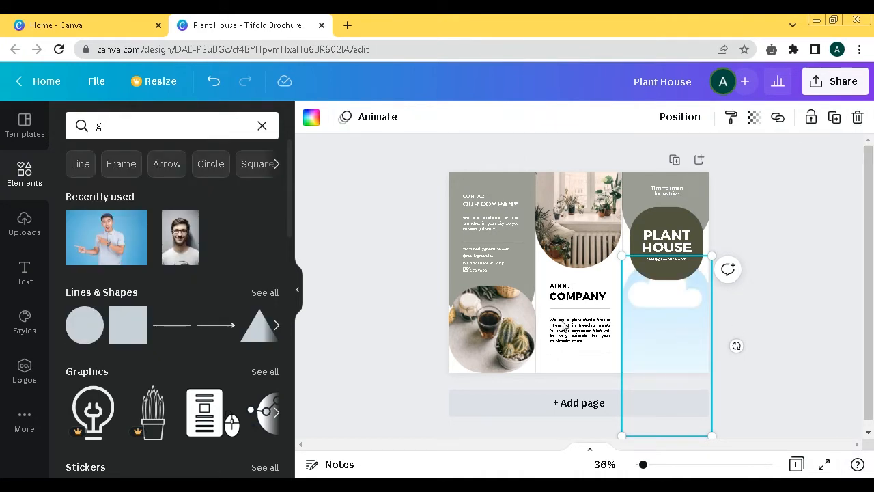
- Search the Elements for 'gaming' and browse the results
click(153, 125)
text(aming)
key(Return)
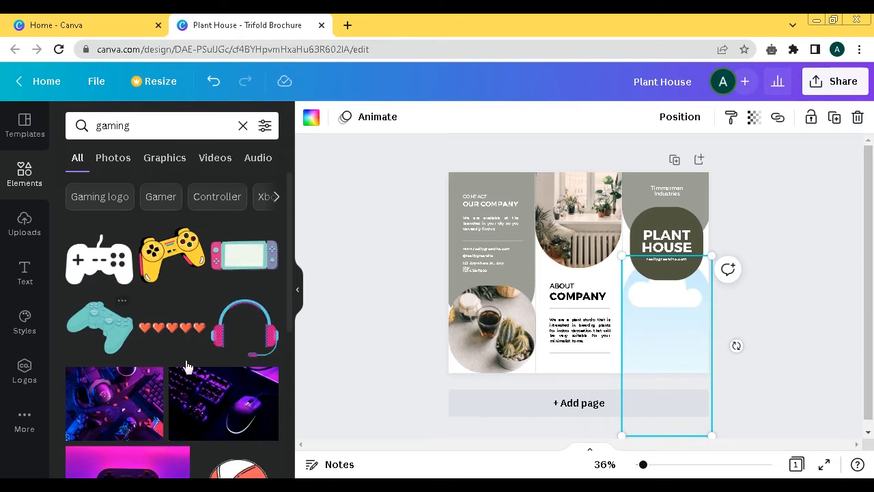
drag(295, 220, 259, 391)
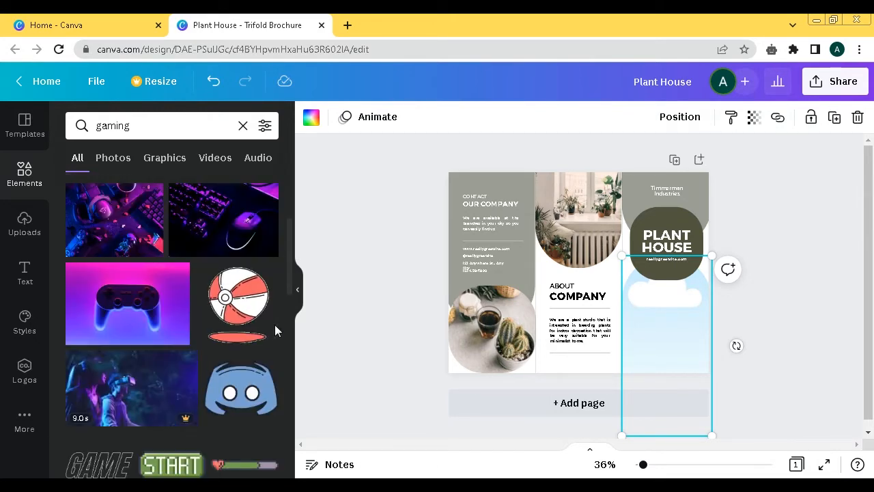
scroll(275, 314, up, 1)
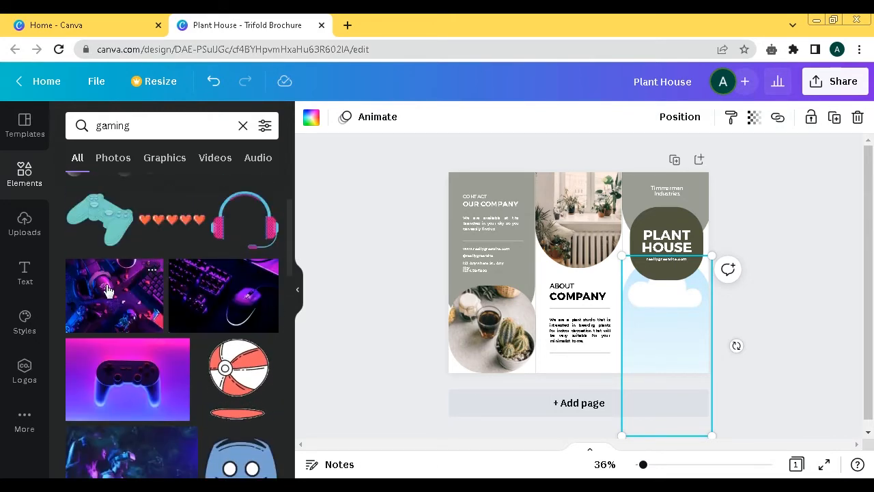
click(104, 290)
drag(585, 251, 666, 302)
click(656, 332)
double_click(656, 332)
drag(656, 332, 578, 370)
click(803, 184)
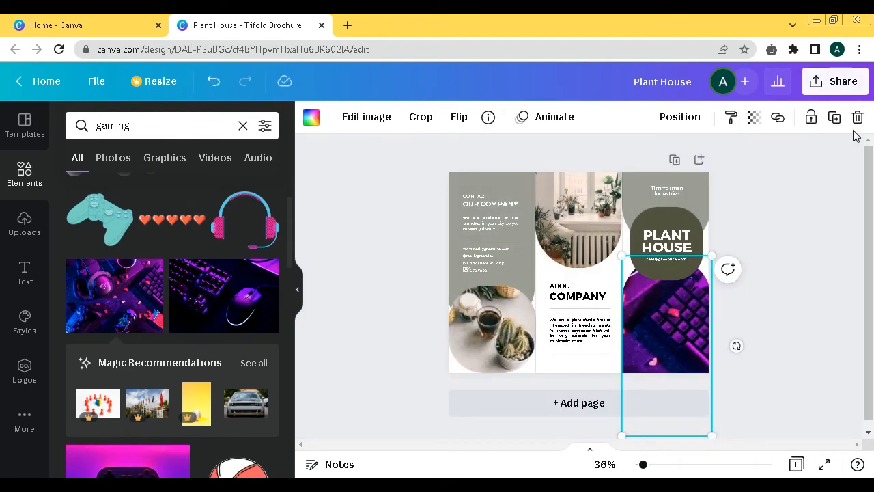
click(854, 117)
click(810, 153)
- Add the purple keyboard-and-mouse gaming photo and drop it into the empty frame in the right-hand panel
click(224, 295)
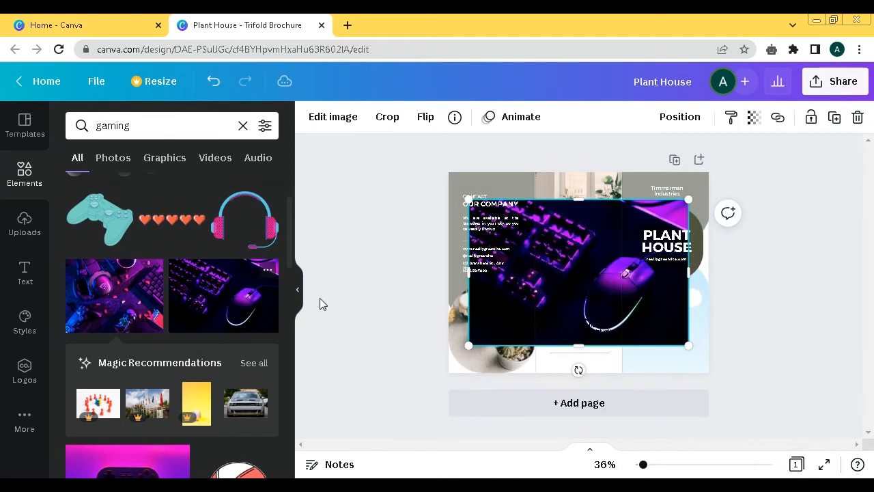
drag(589, 228, 612, 321)
click(650, 343)
double_click(650, 343)
click(845, 243)
- Reposition the gaming photo inside the right-hand frame so the mouse is centred
click(641, 359)
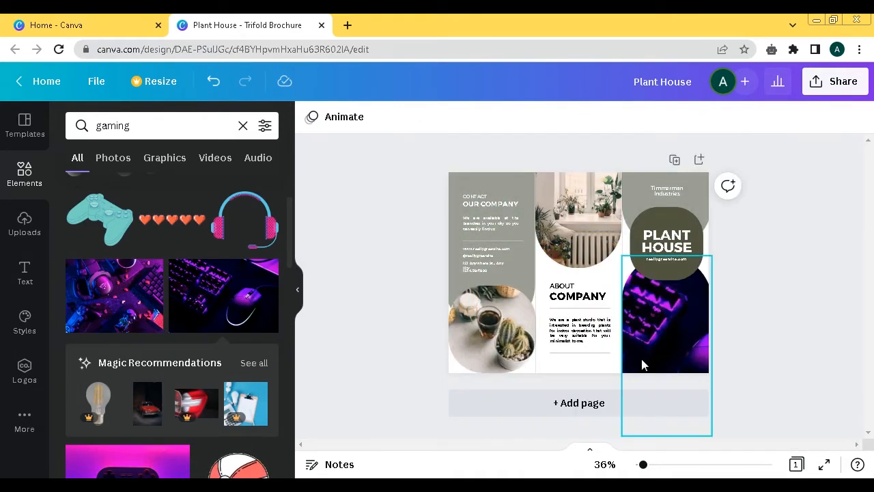
double_click(641, 358)
drag(641, 358, 643, 334)
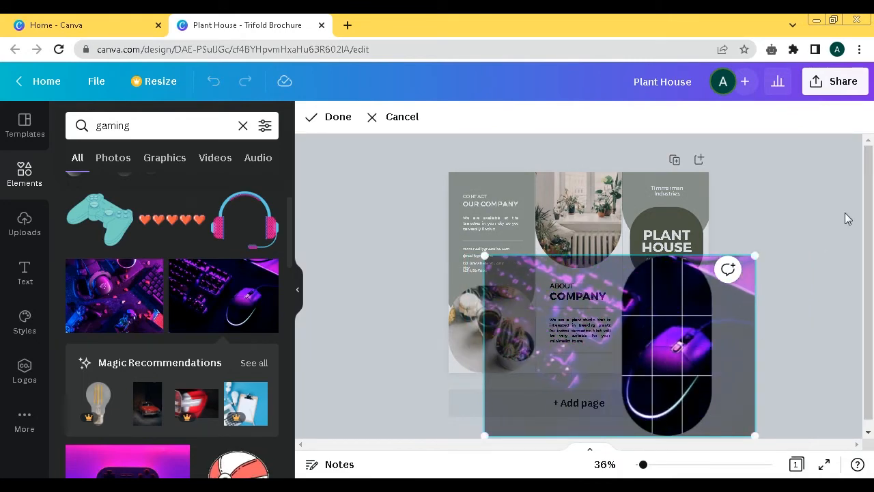
click(832, 179)
double_click(669, 347)
drag(673, 342, 666, 276)
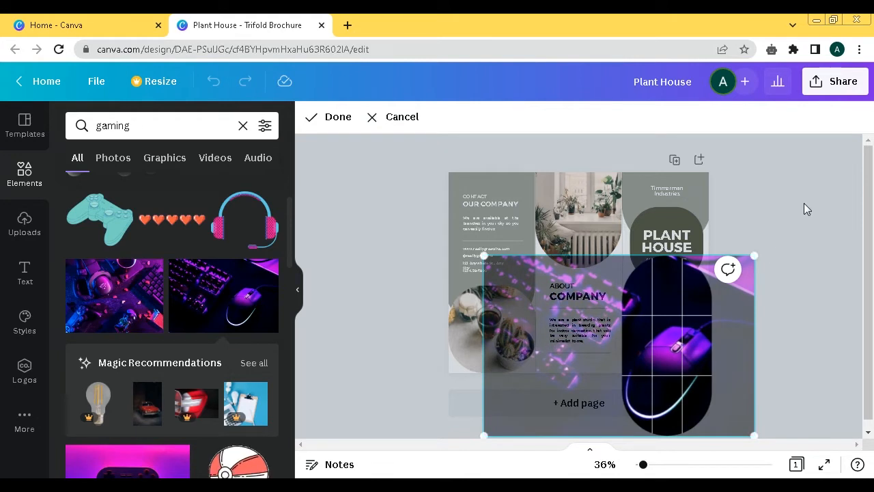
click(805, 203)
click(805, 202)
- Replace the PLANT HOUSE heading with 'GAMING PC' on two lines
double_click(667, 241)
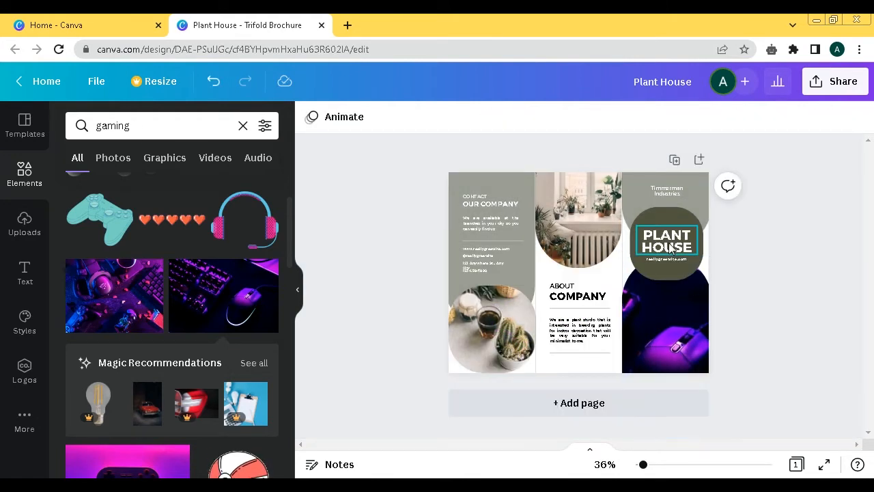
text(BES)
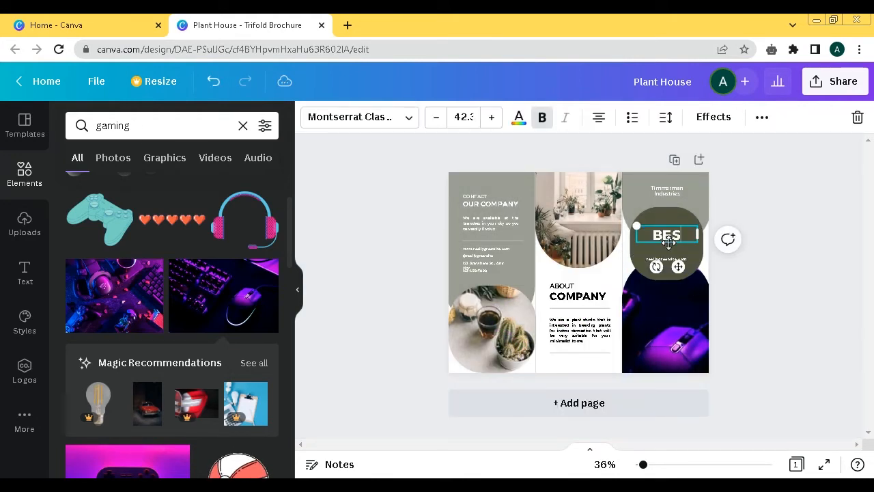
text(T)
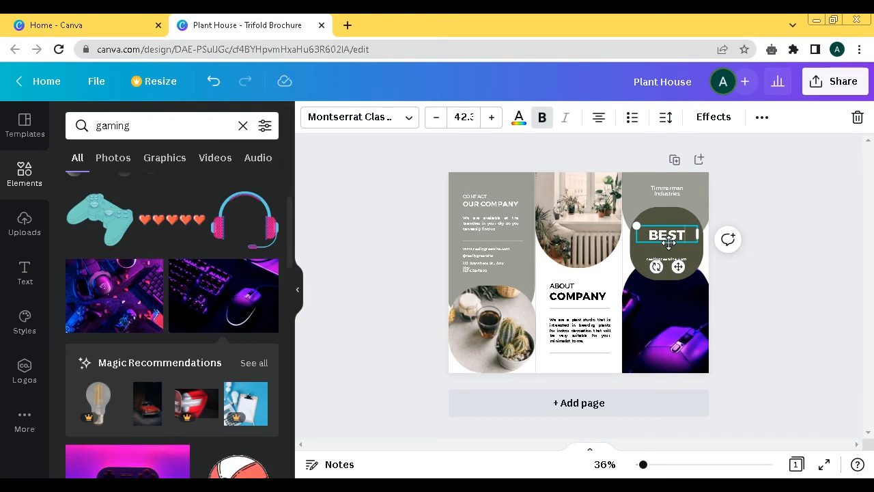
key(BackSpace)
key(BackSpace)
key(BackSpace)
key(BackSpace)
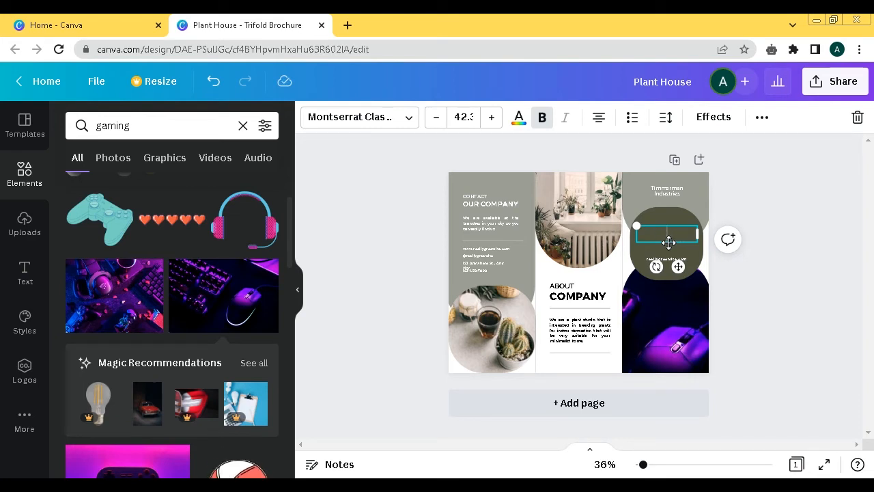
text(GAMING)
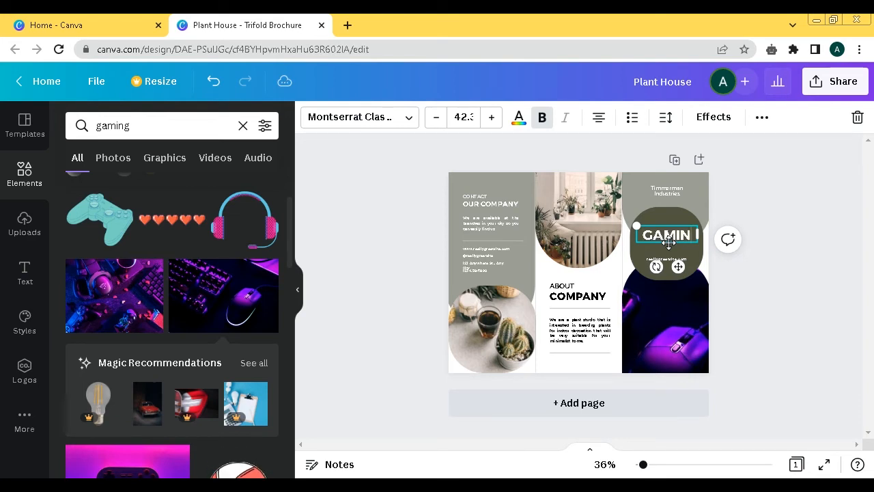
key(Return)
text(PC)
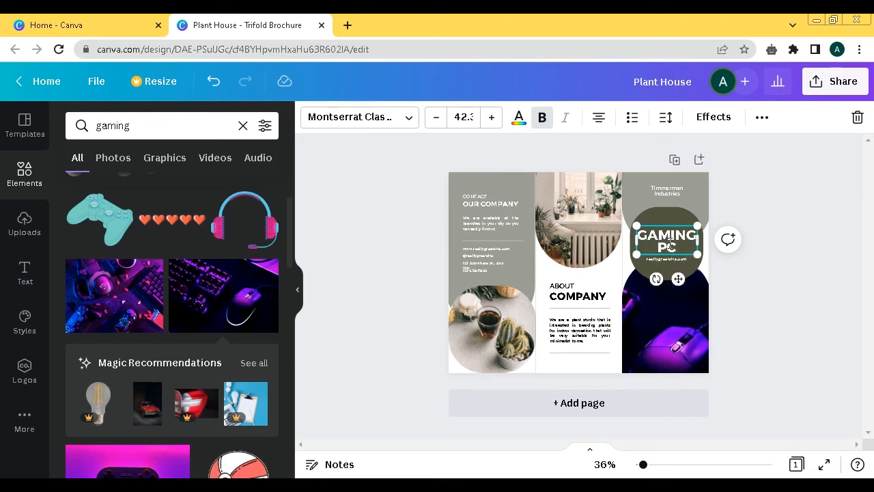
click(806, 279)
- Change the website line under the heading to 'pcgaming.com'
click(659, 263)
double_click(662, 260)
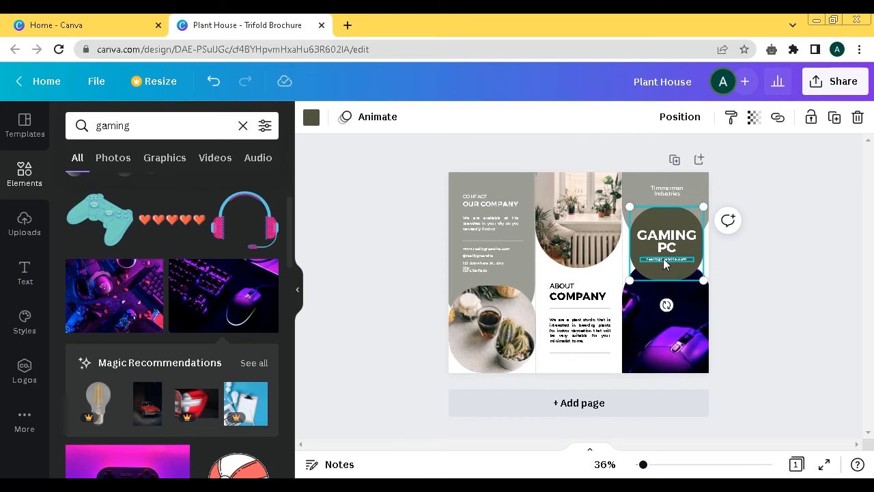
text(20)
text(ge)
text(ng)
text(.)
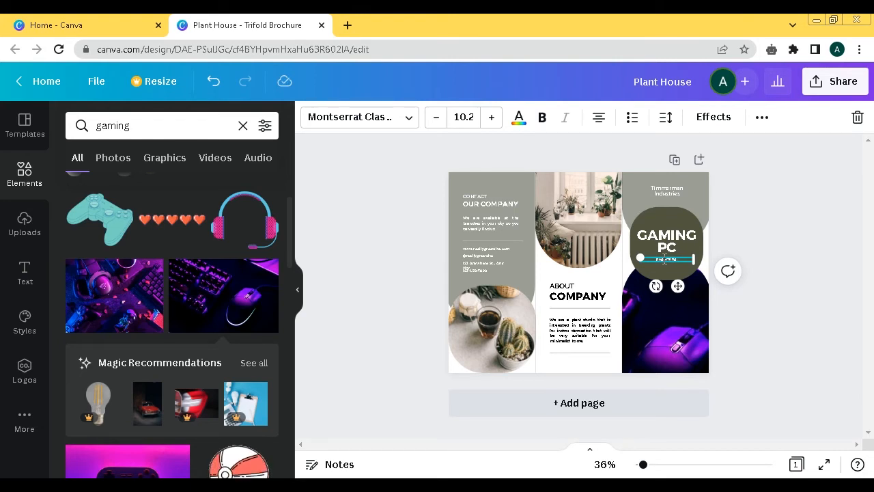
text(com)
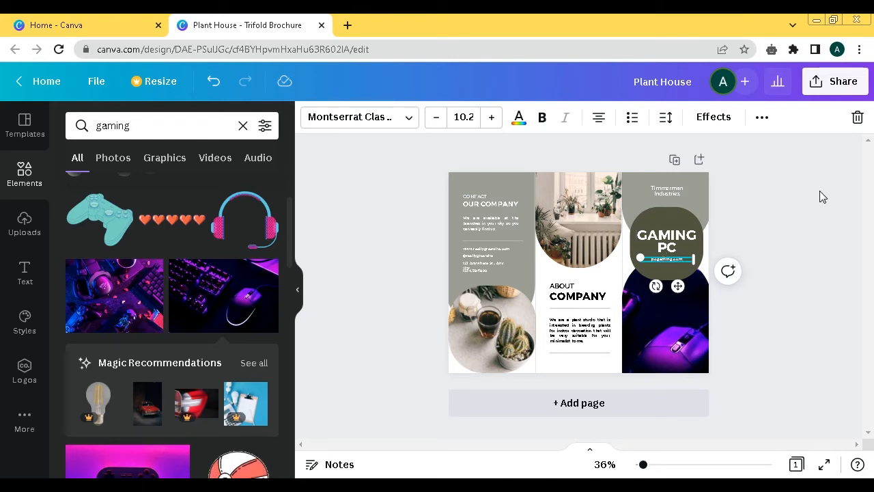
- Replace the 'Timmerman Industries' label above the heading with 'best Gaming monitor'
double_click(666, 190)
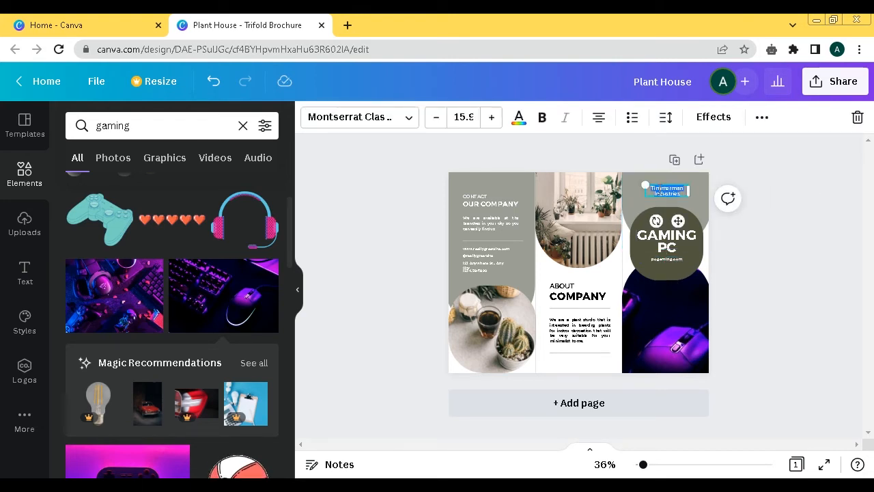
text(Our)
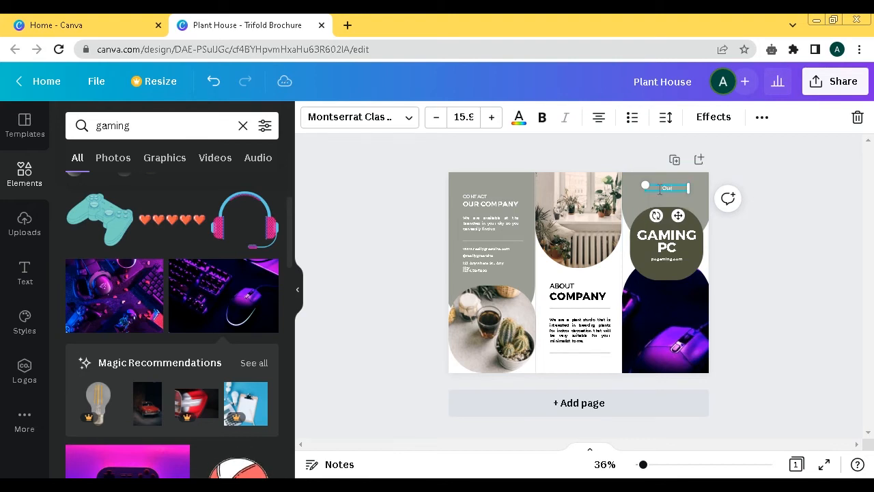
key(BackSpace)
key(BackSpace)
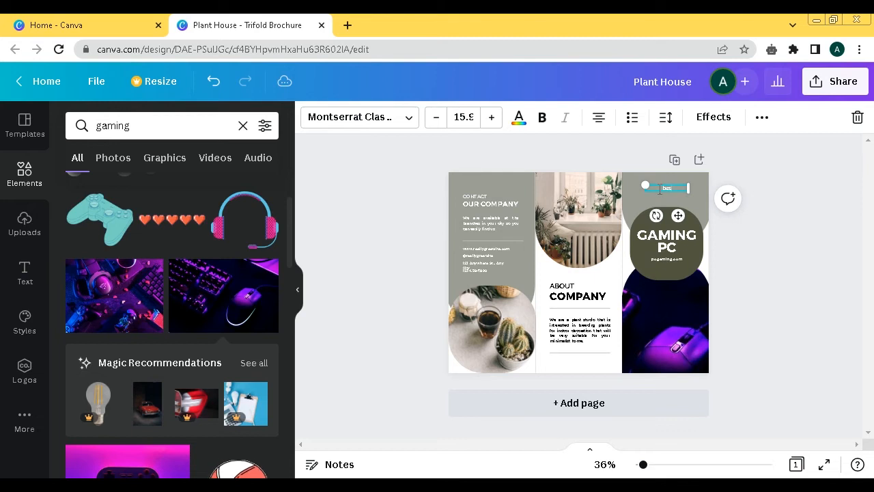
text(a)
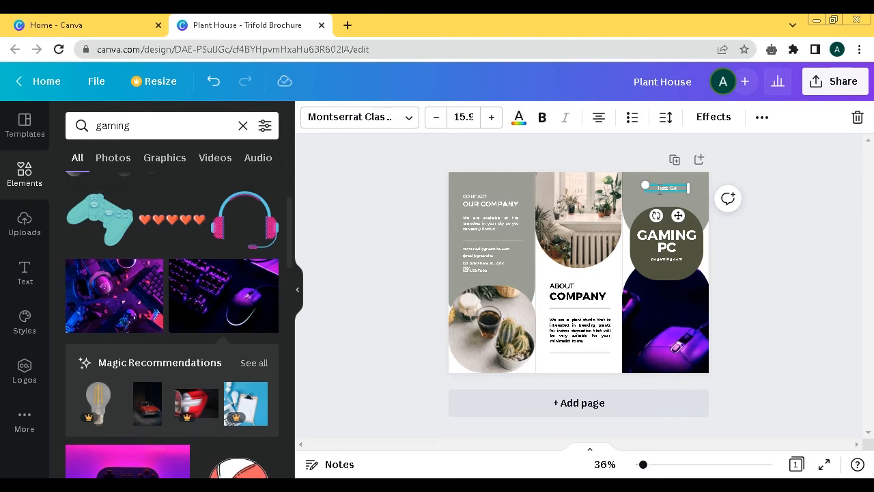
text(ming m)
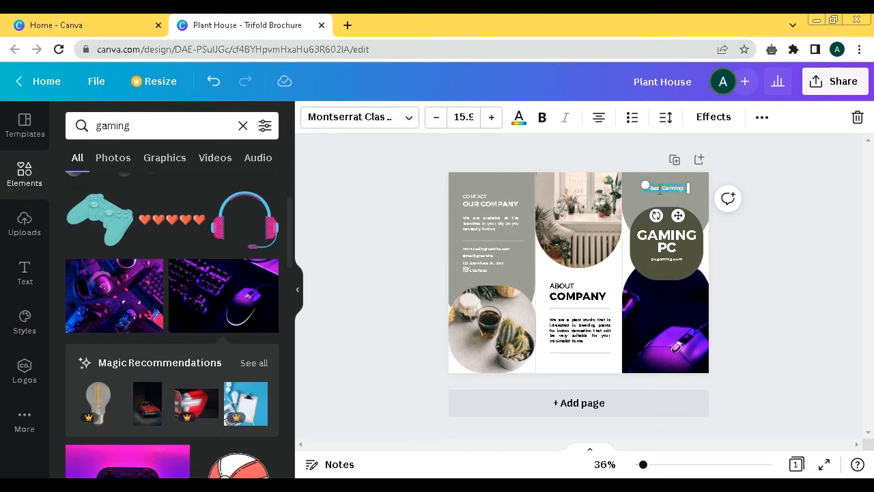
text(oni)
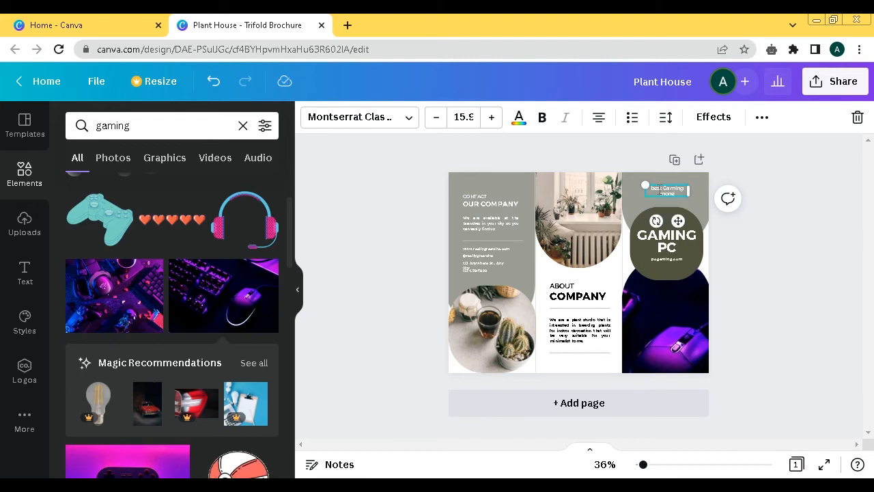
key(BackSpace)
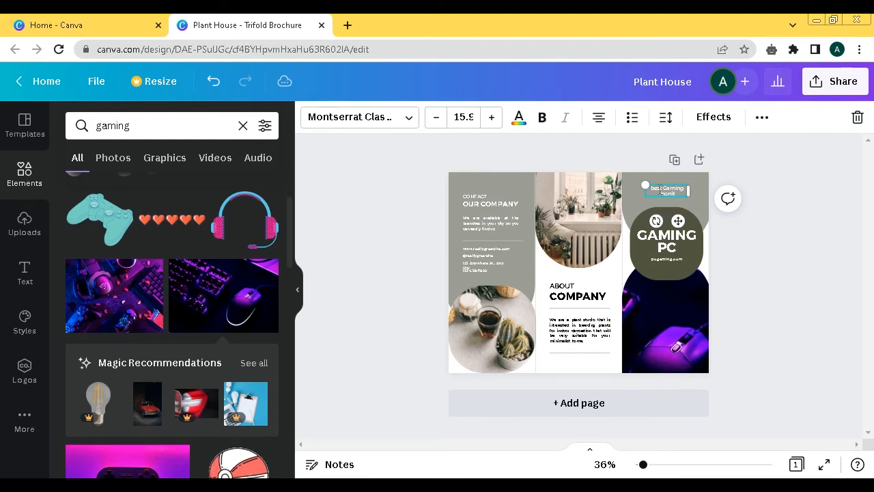
click(863, 296)
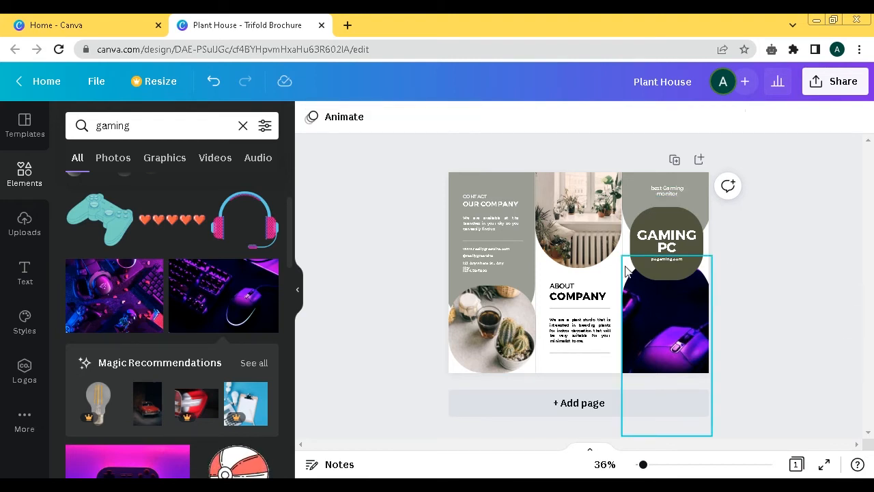
- Delete the plant photo from the top frame of the middle panel
click(560, 202)
click(858, 117)
click(812, 153)
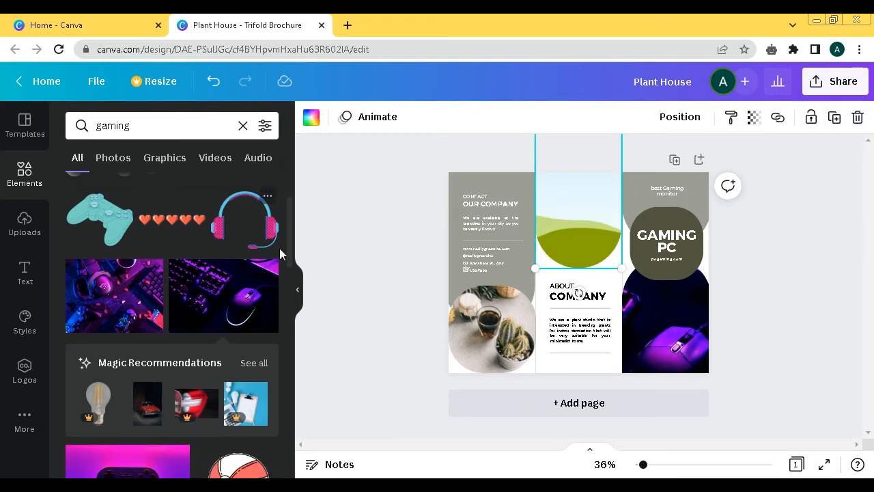
- Fill the empty middle-panel frame with the neon-lit gaming desk photo from the gaming results
drag(288, 223, 286, 338)
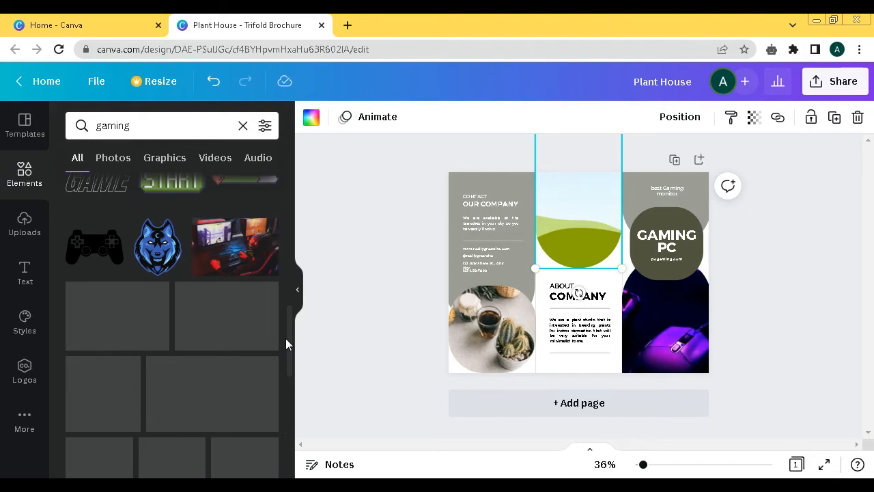
click(254, 344)
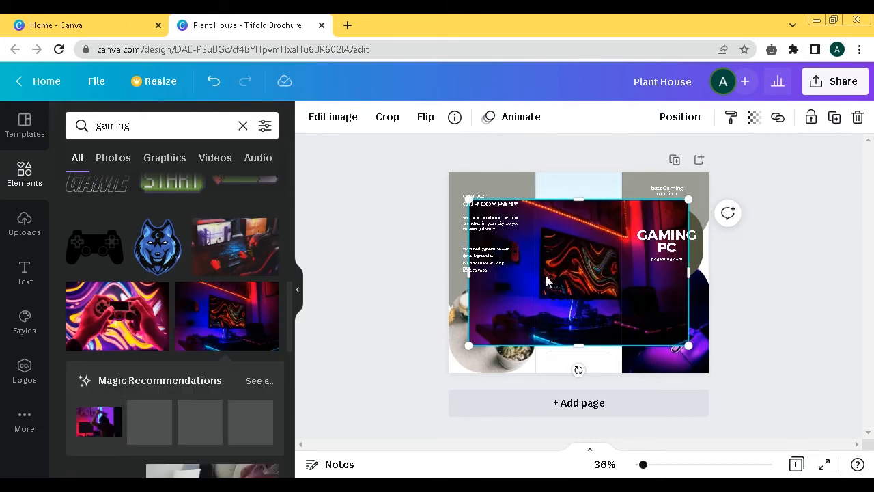
drag(503, 198, 492, 225)
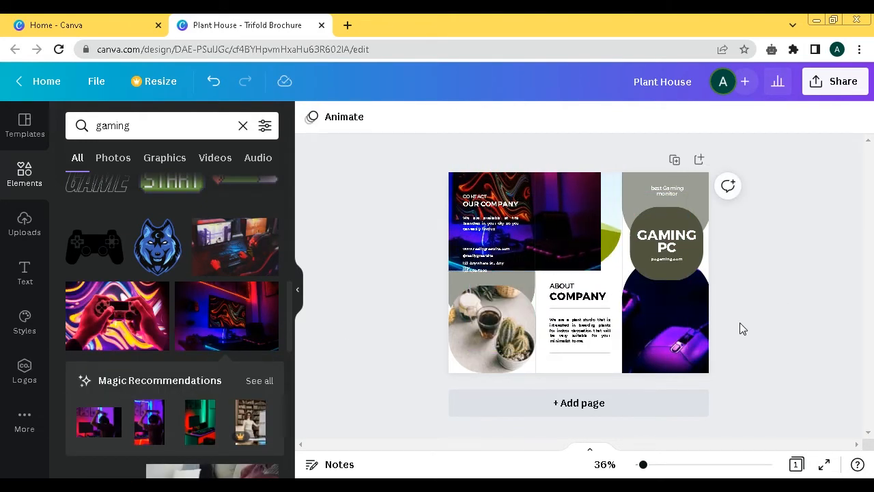
drag(550, 203, 567, 226)
double_click(598, 223)
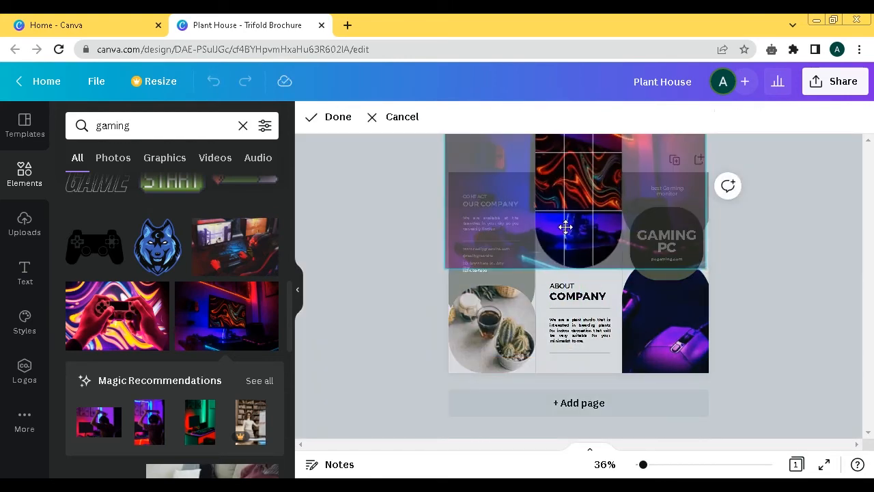
click(818, 303)
click(816, 304)
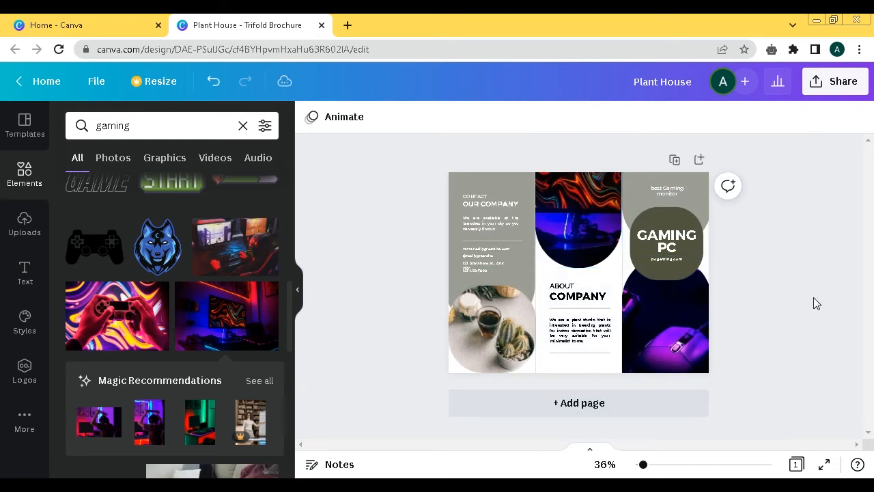
- Change the 'COMPANY' heading in the middle panel to 'SOFTUTE'
double_click(575, 298)
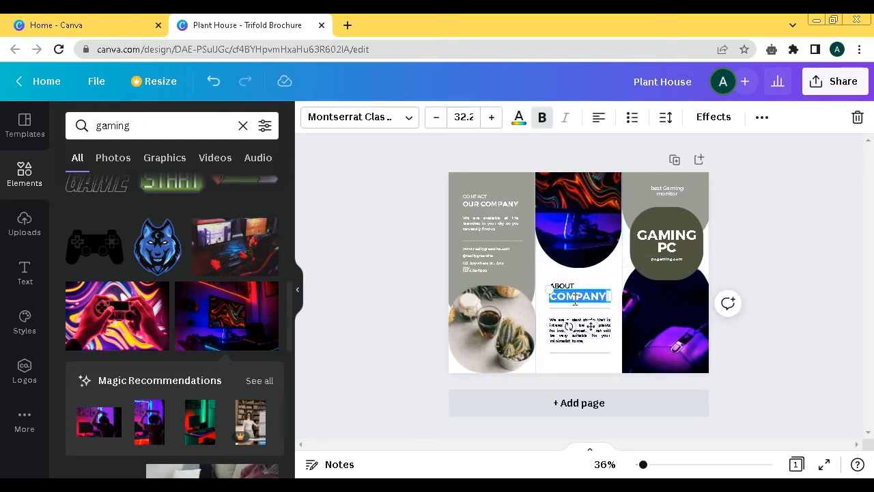
text(G)
text(O)
key(BackSpace)
key(BackSpace)
text(SOFTUTR)
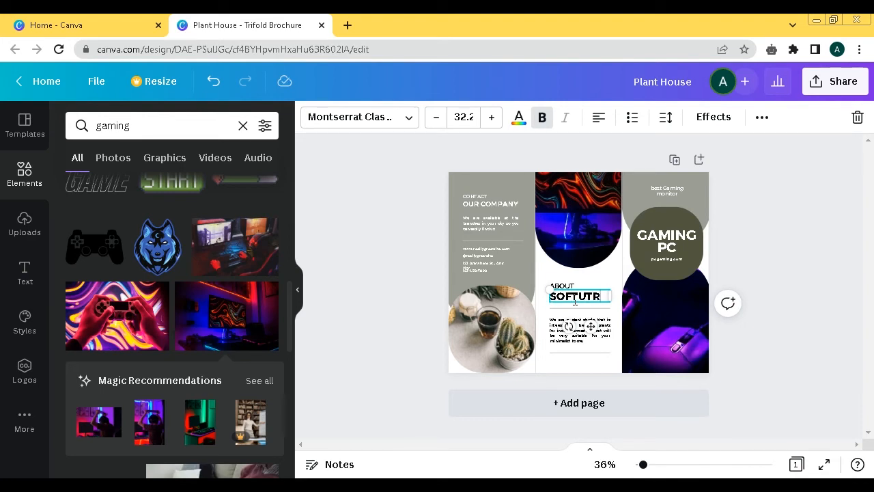
key(BackSpace)
text(E)
- Replace the middle-panel description with text saying the company is designed to provide the best experience using gaming computers
double_click(574, 318)
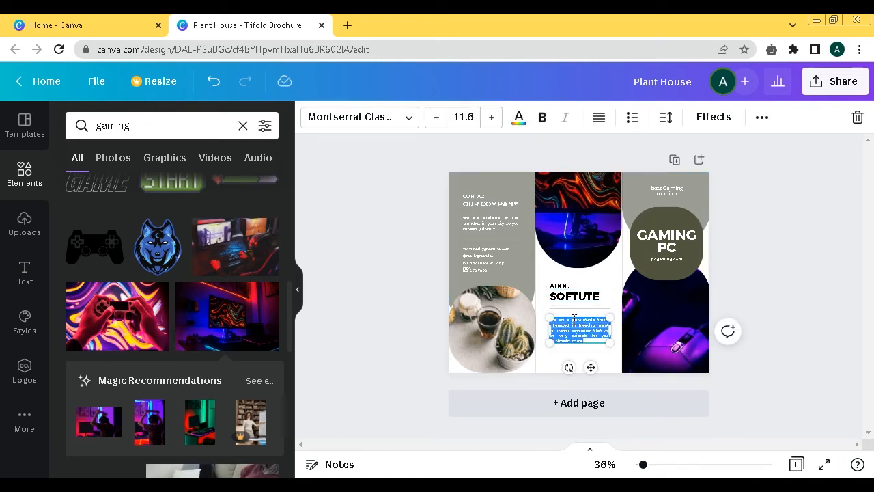
key(BackSpace)
text(we are)
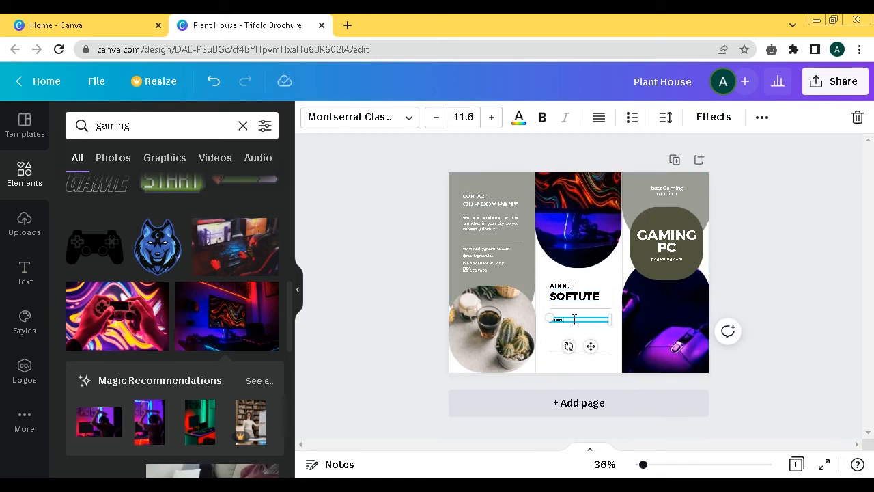
text( a company oesigned to p)
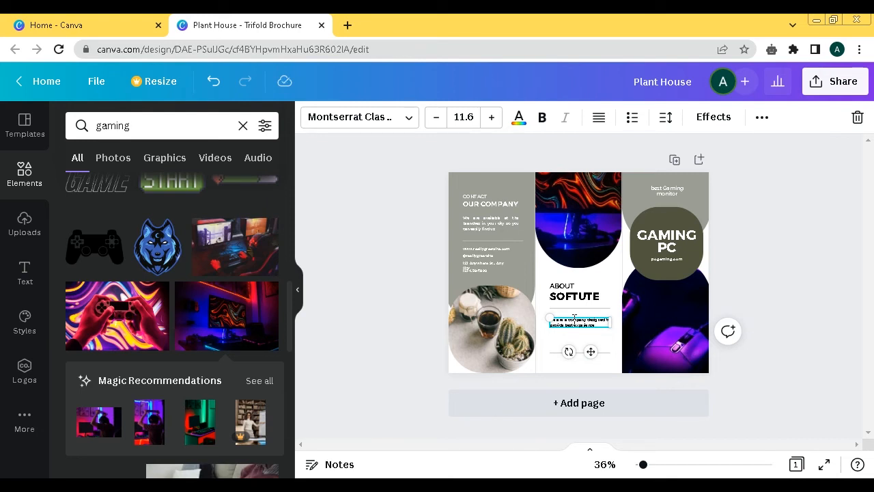
key(Return)
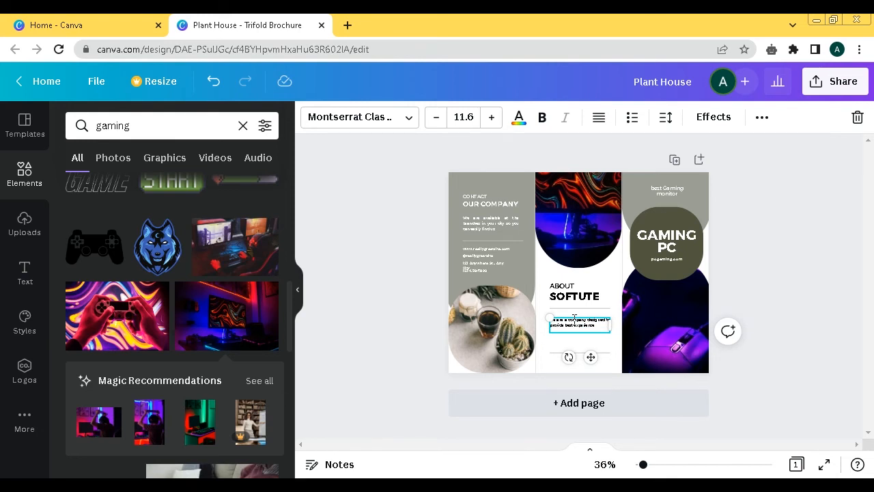
text(Us)
text(ge computer)
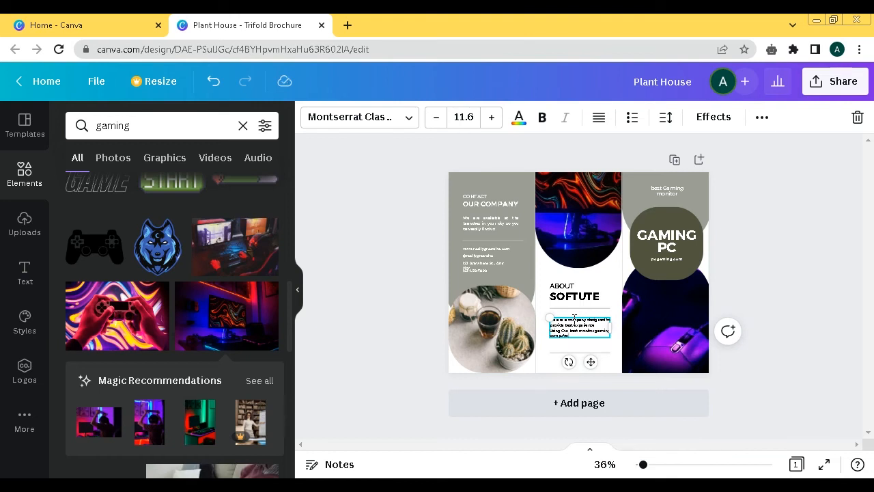
click(793, 254)
- Add the line 'keep editing it till you finish' to the Notepad narration
click(486, 209)
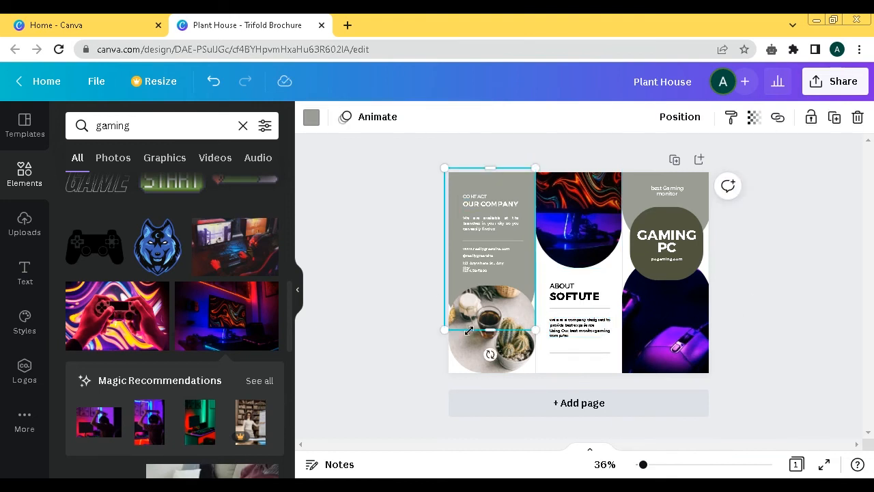
click(840, 252)
click(540, 486)
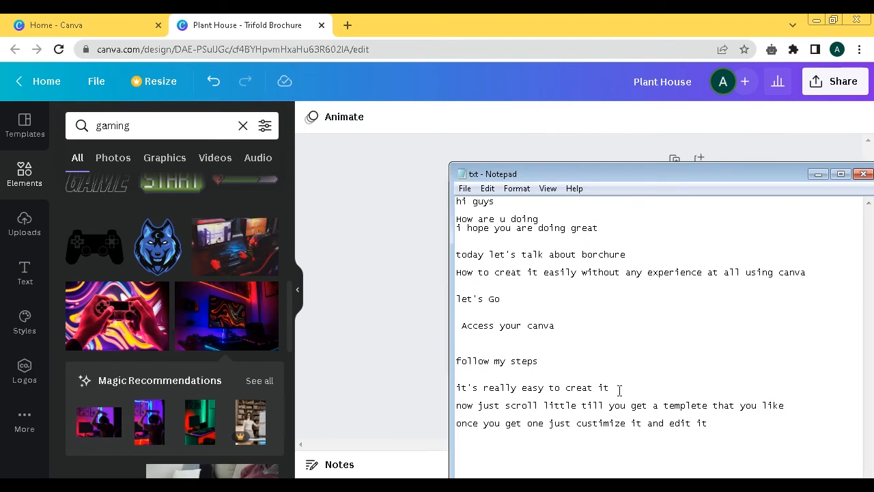
text(keep editing it till you finish)
key(Return)
key(Return)
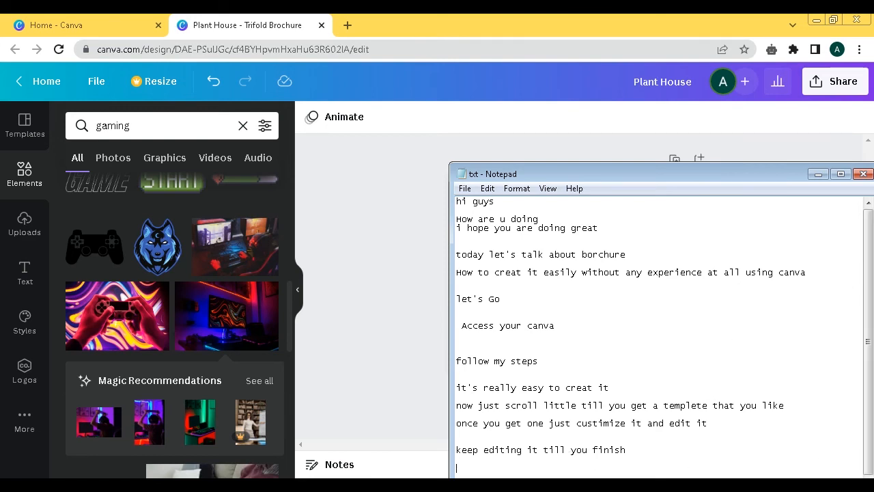
- Move the Notepad window up and add the line 'let's Show you how to download it' below the previous text
scroll(579, 451, down, 6)
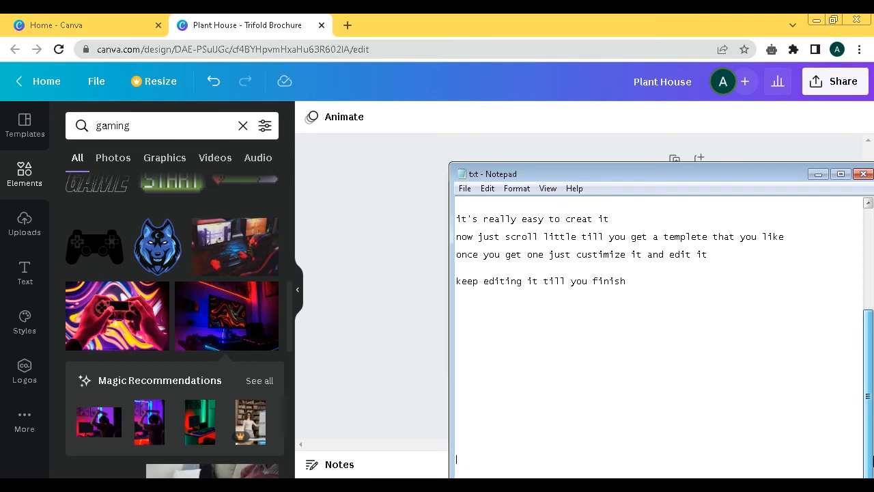
drag(624, 178, 607, 83)
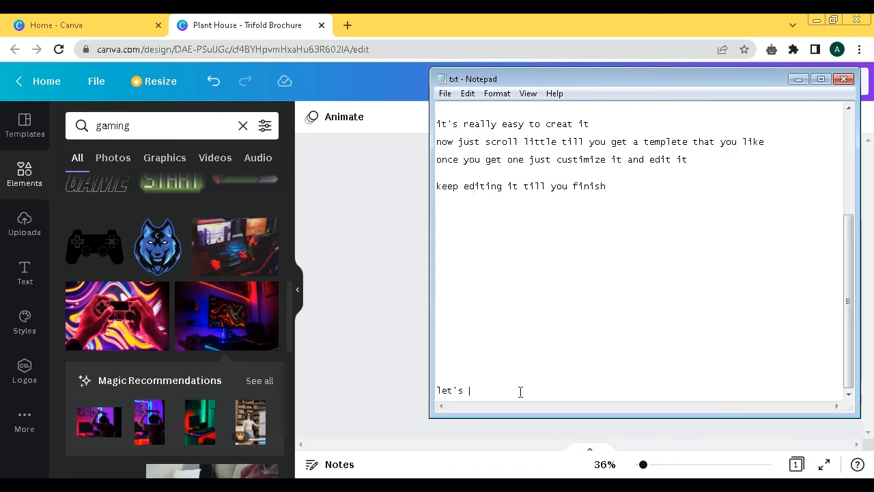
drag(847, 283, 849, 240)
click(550, 284)
click(627, 248)
click(631, 267)
click(510, 293)
key(Return)
key(Return)
text(let's )
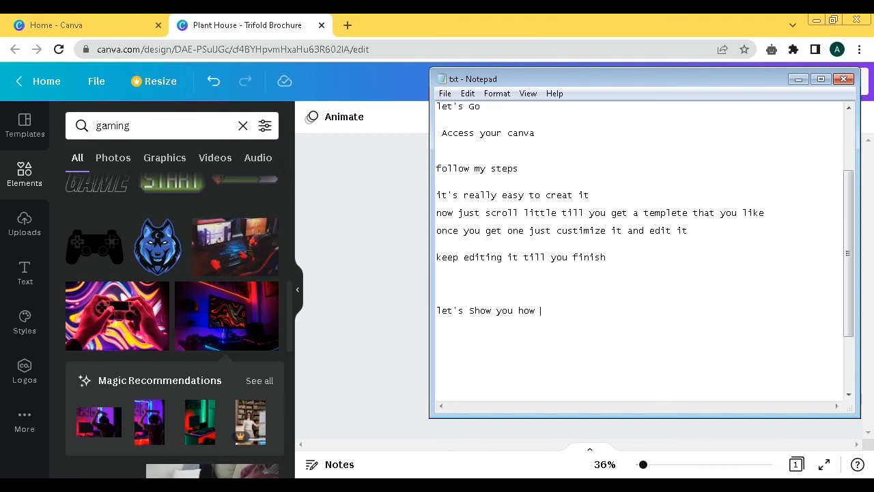
text(Show you how to downloa)
- Download the brochure design as a PDF Print file through the share options
click(334, 257)
click(826, 81)
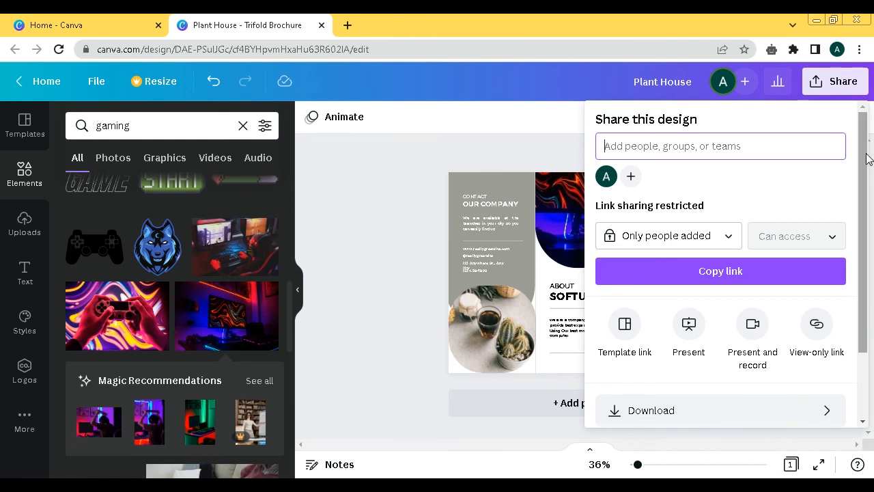
click(870, 174)
click(848, 94)
scroll(785, 328, down, 3)
click(646, 326)
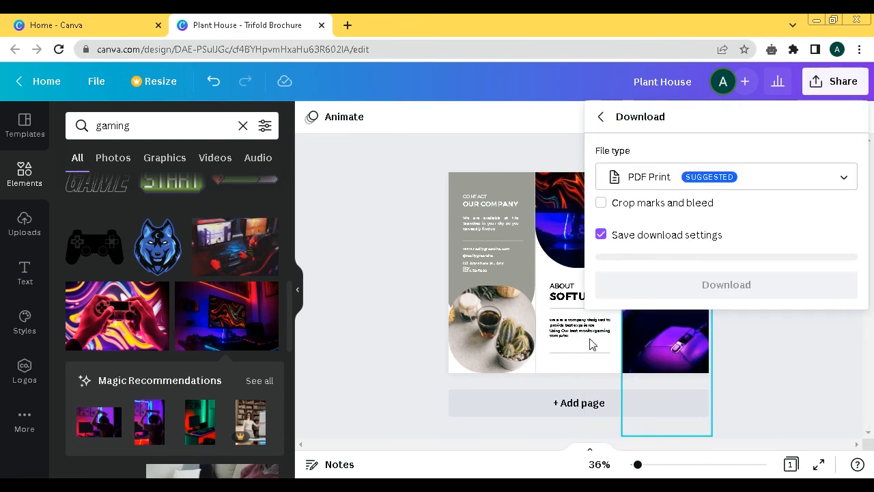
click(724, 276)
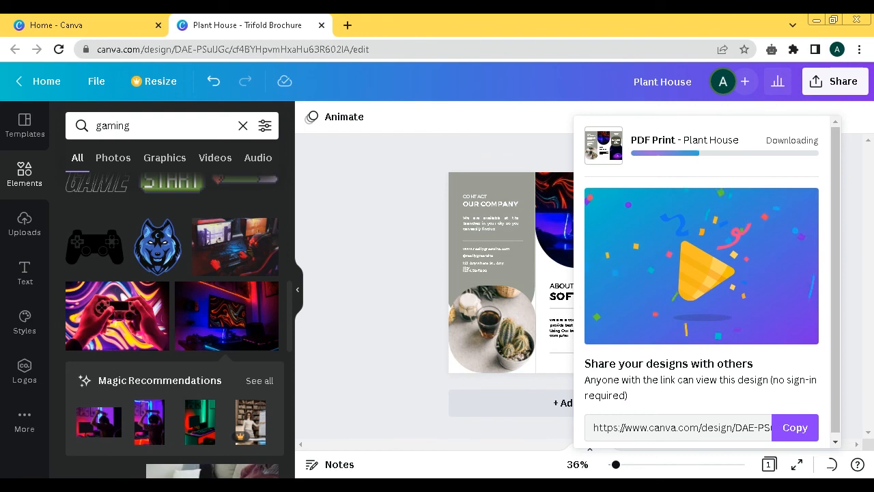
- Add the closing line 'thanks for watching see you next vid' to the Notepad narration
click(526, 484)
click(517, 367)
text(thanks for watching see you next vid)
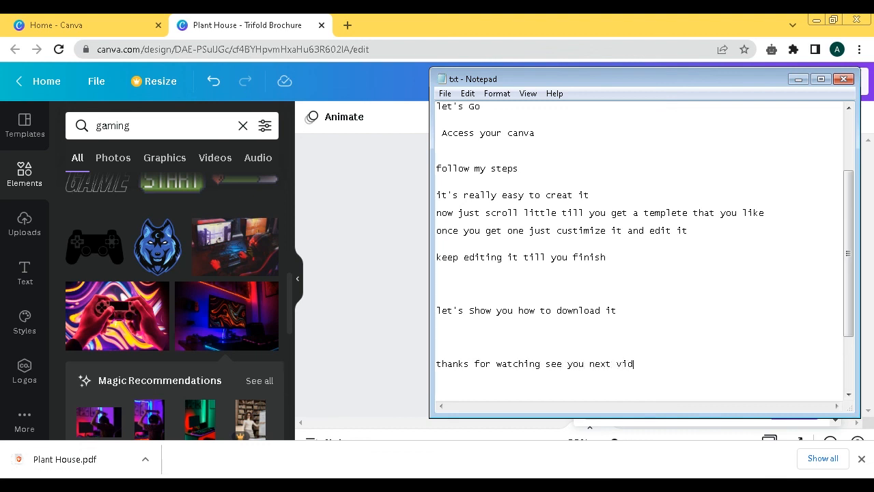
- Open the downloaded Plant House.pdf, scroll through the brochure, and close its tab
click(364, 344)
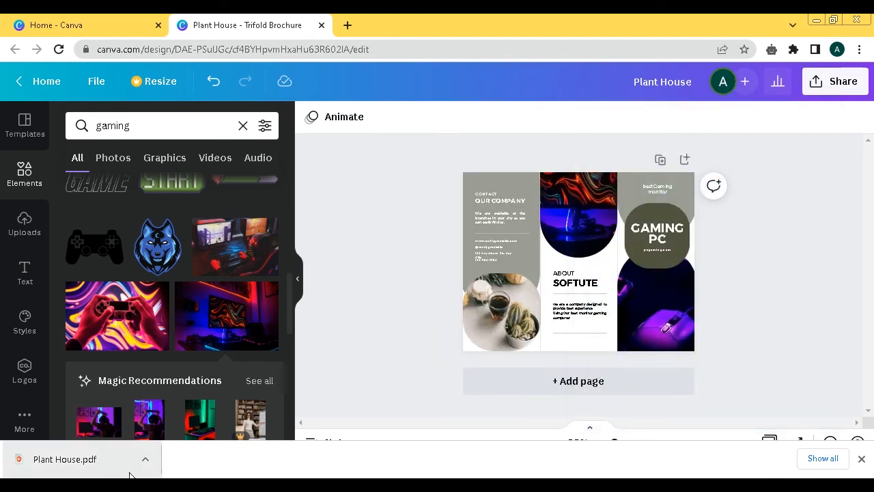
click(136, 461)
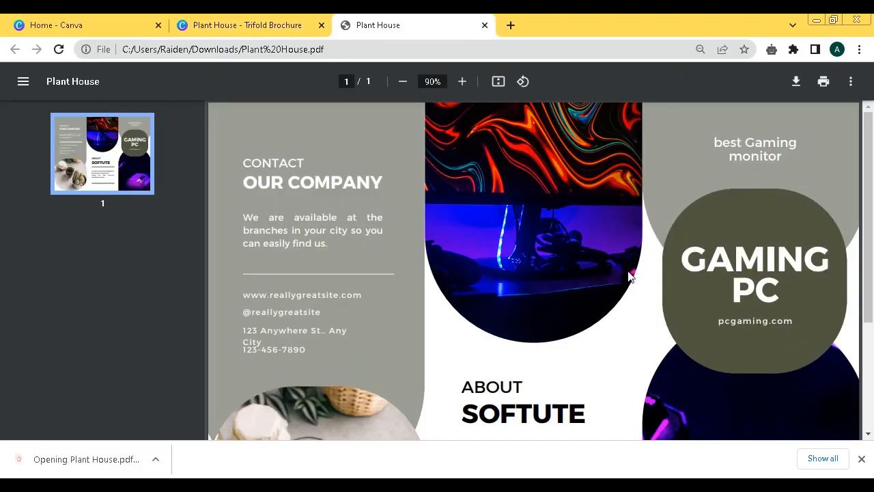
drag(868, 161, 867, 249)
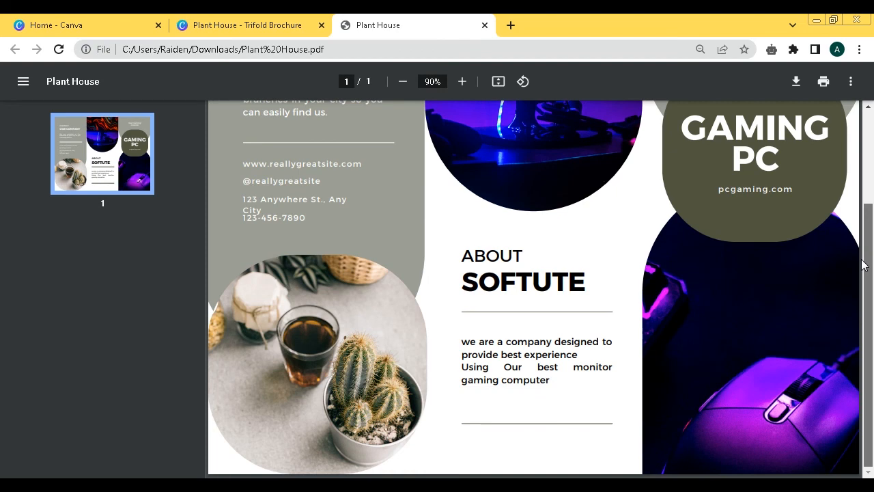
drag(868, 250, 869, 79)
scroll(847, 244, down, 2)
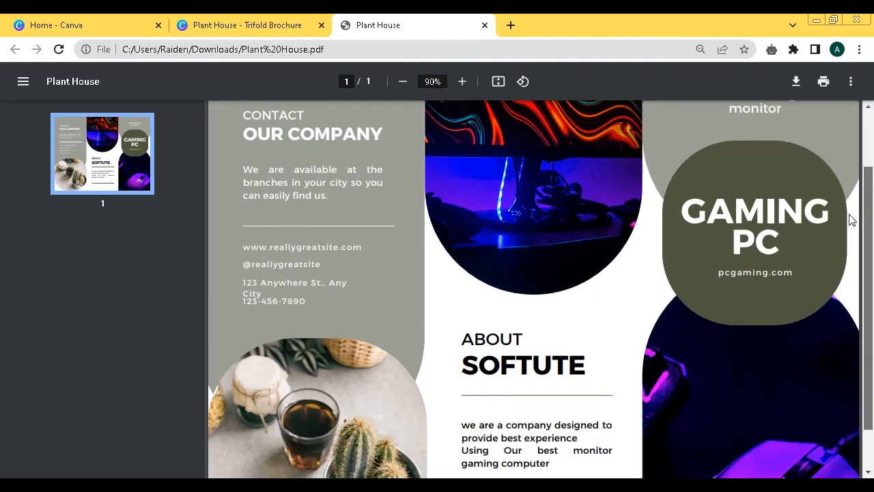
scroll(847, 244, up, 2)
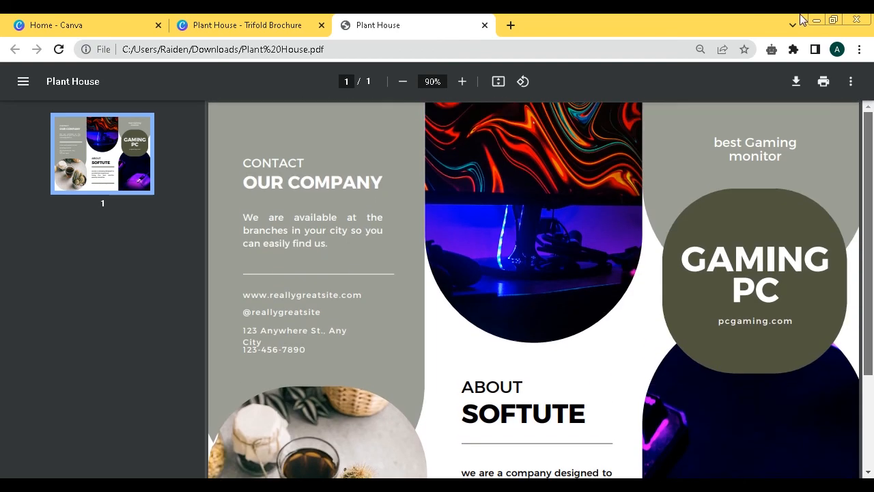
click(485, 26)
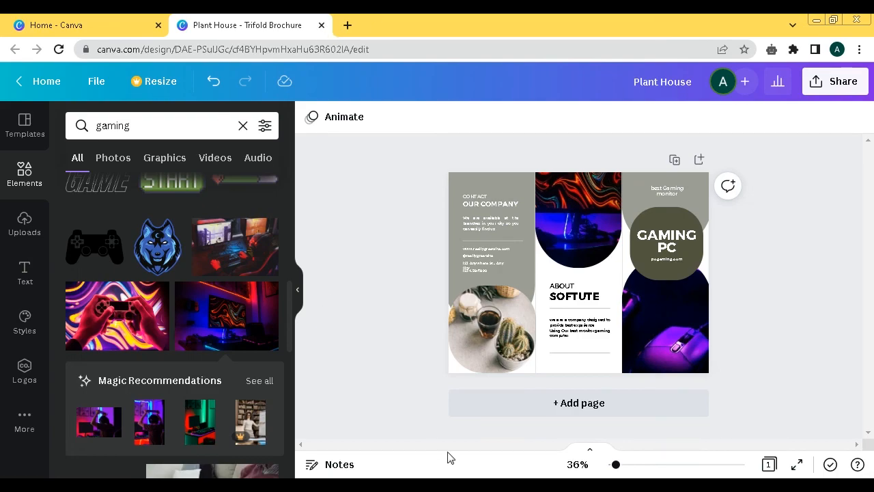